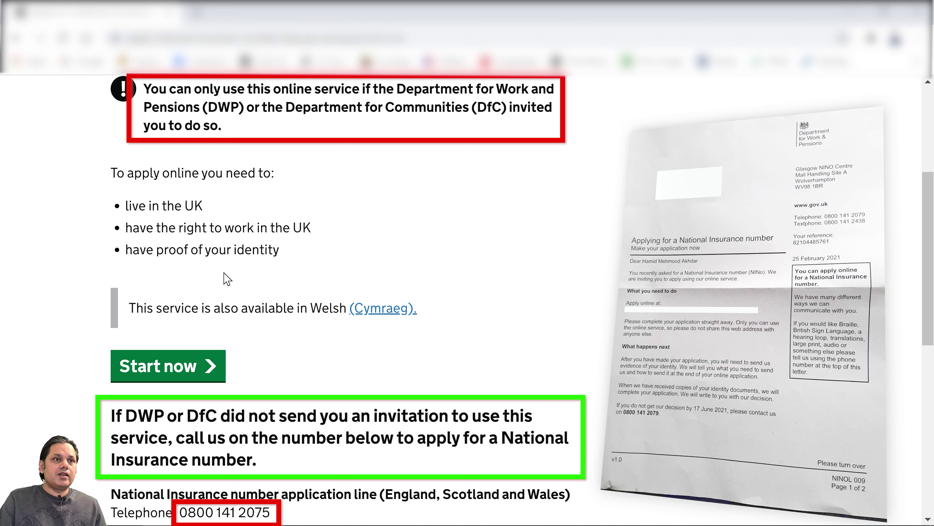
- Start the online application and answer Yes to being invited by letter or text
left_click(201, 366)
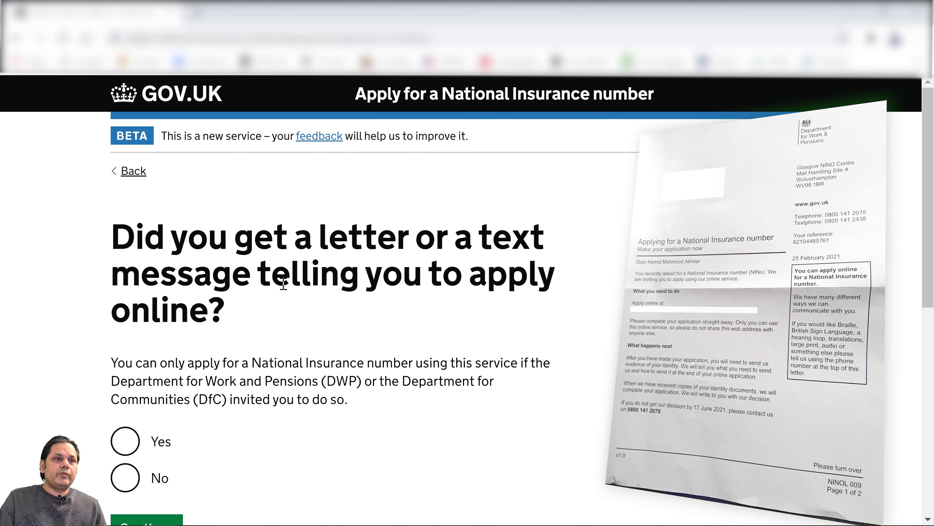
scroll(260, 306, "down", 2)
left_click(133, 371)
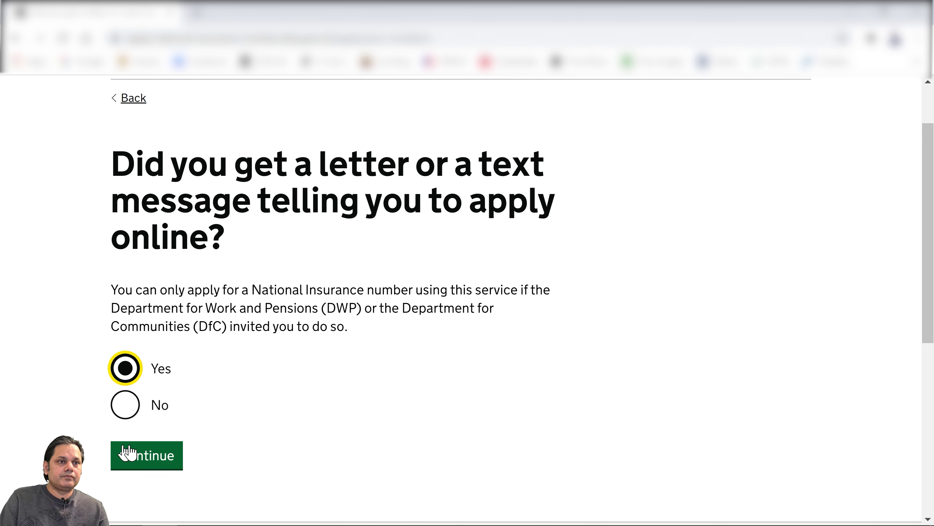
left_click(140, 455)
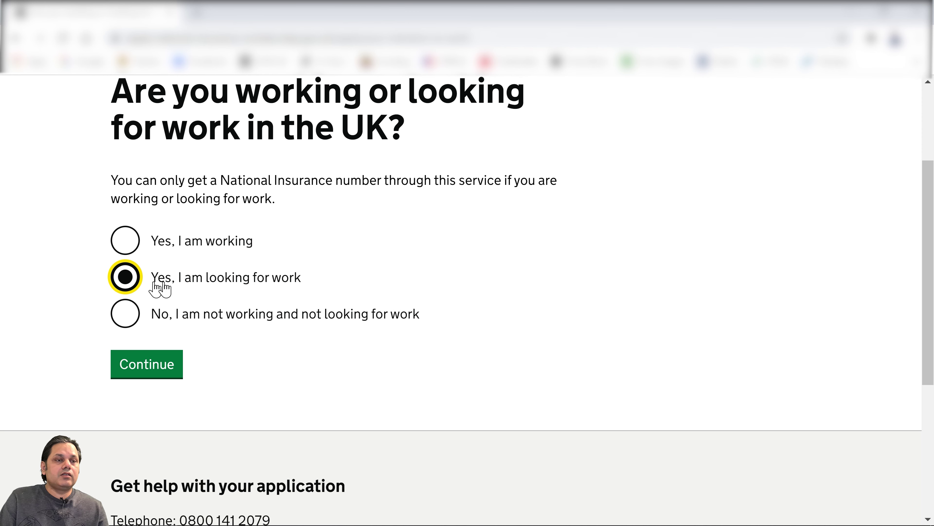
- Confirm 'Yes, I am looking for work' and fill in the names from saved details
left_click(153, 376)
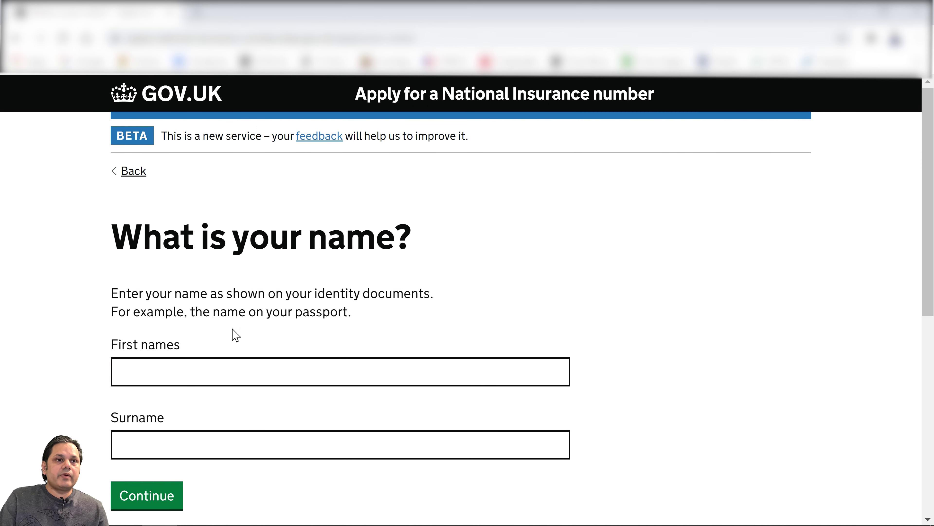
left_click(153, 359)
left_click(146, 392)
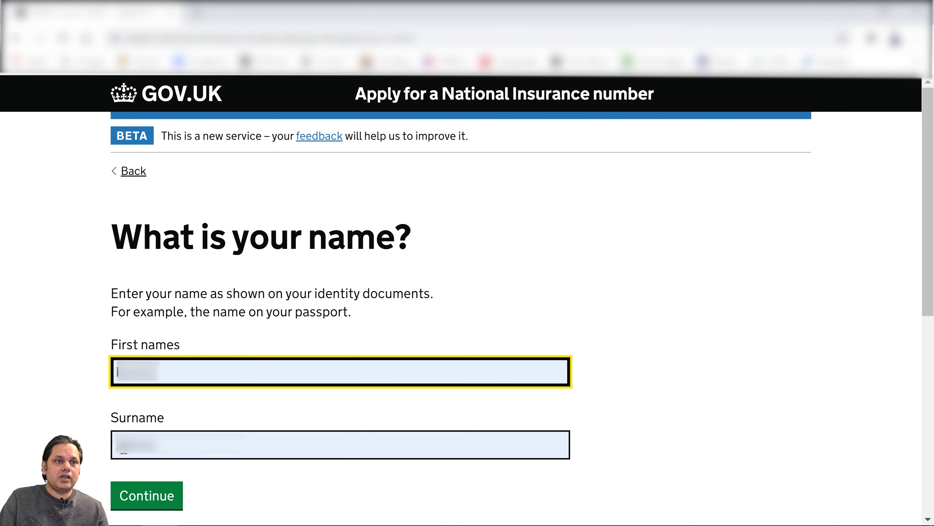
key("Tab")
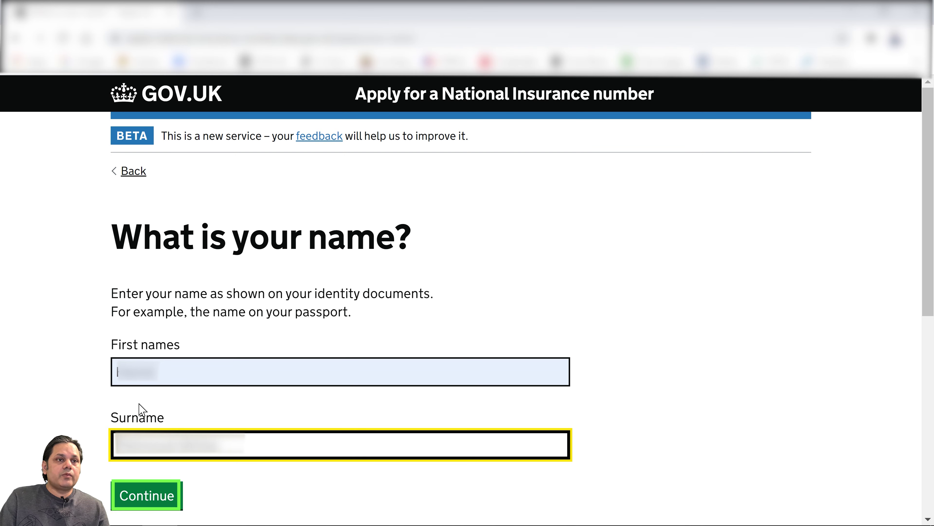
key("Return")
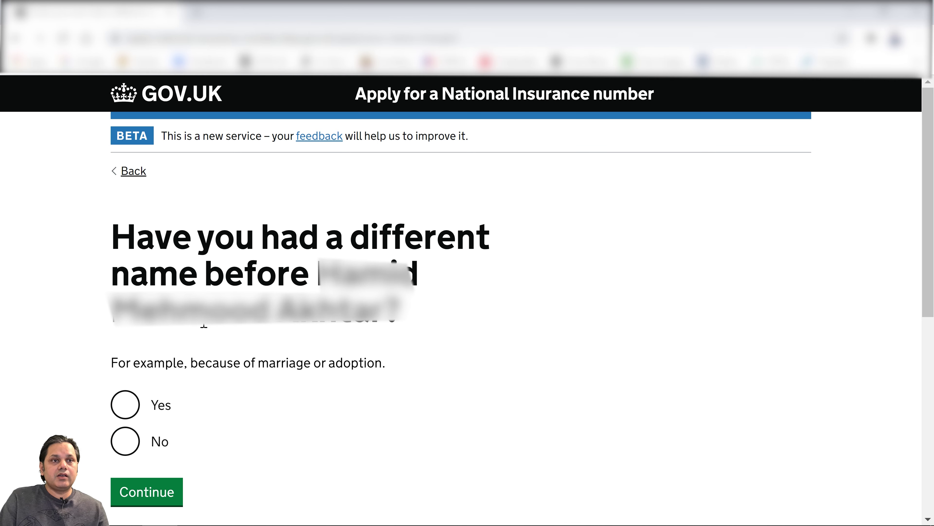
- Record that only the surname was previously different and enter the previous surname
left_click(125, 405)
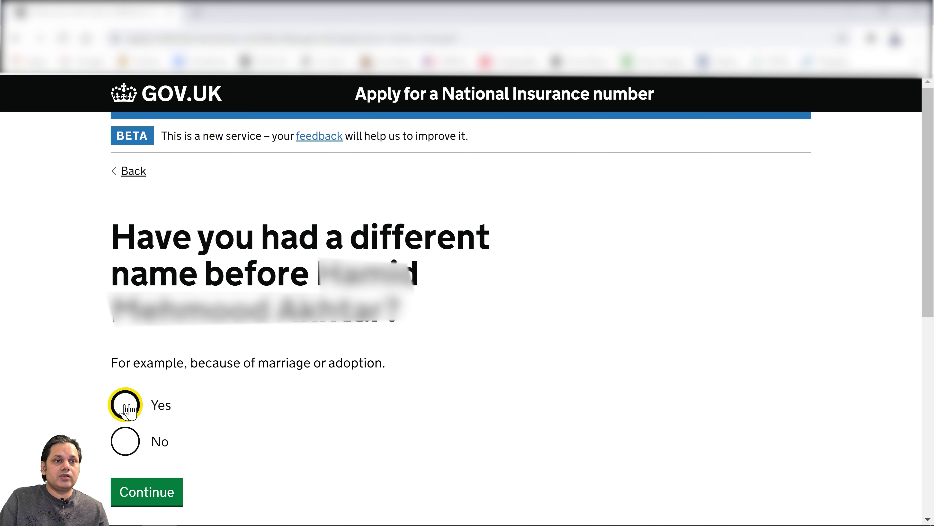
scroll(238, 434, "down", 2)
left_click(146, 418)
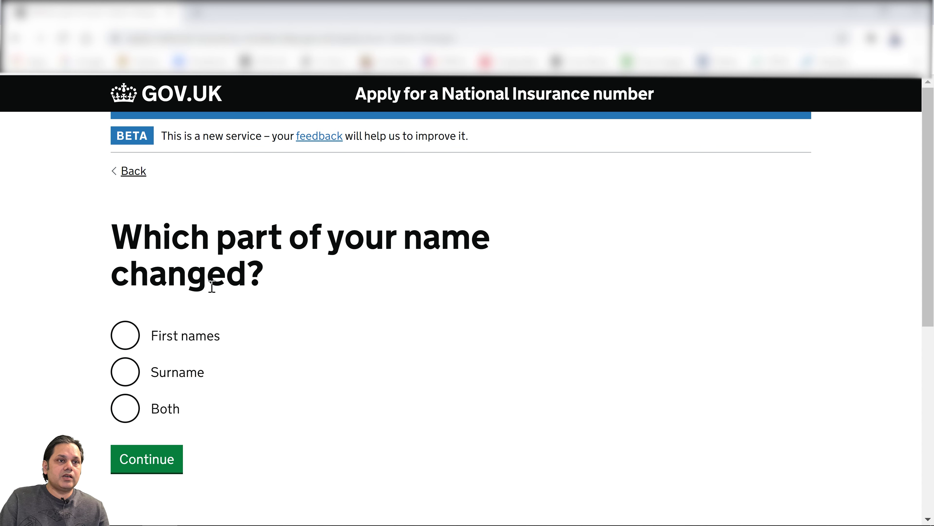
left_click(127, 381)
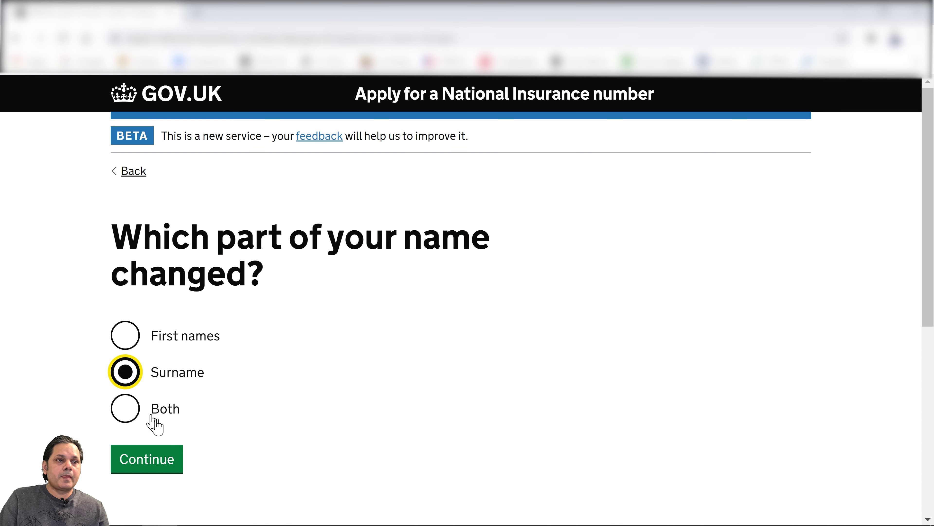
left_click(142, 460)
left_click(172, 404)
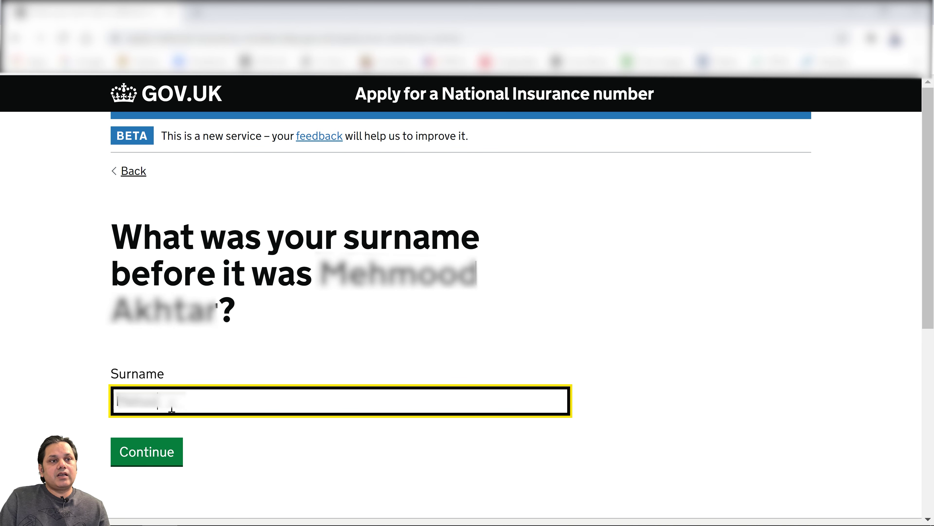
left_click(198, 354)
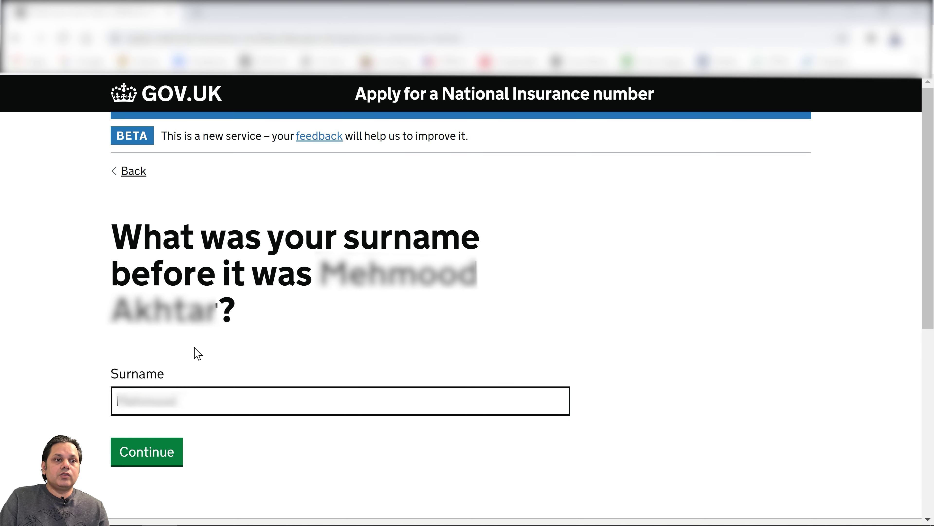
left_click(164, 463)
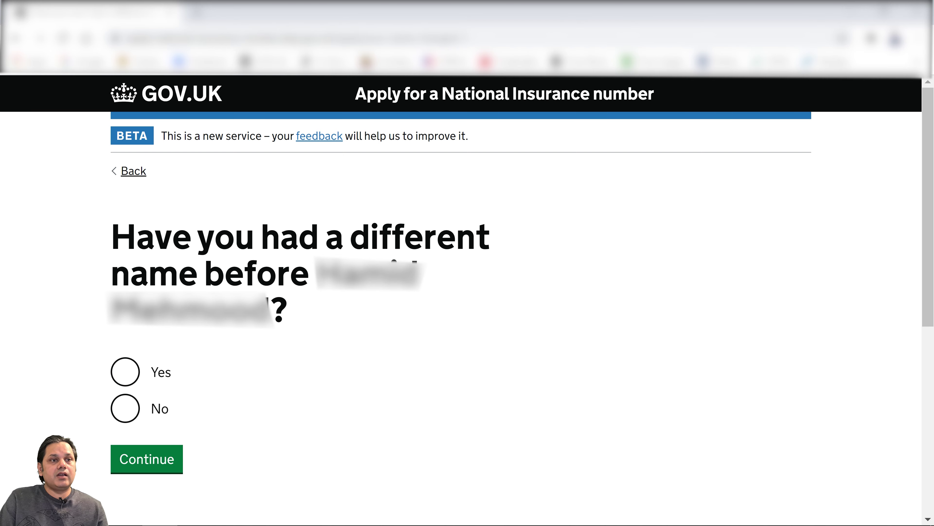
- Answer No to any other earlier names and record the applicant as Male
left_click(141, 415)
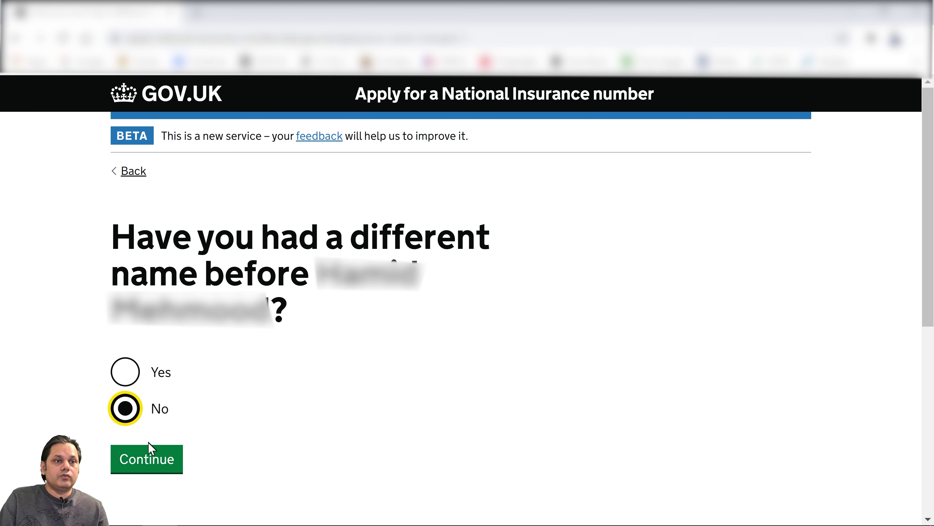
left_click(150, 462)
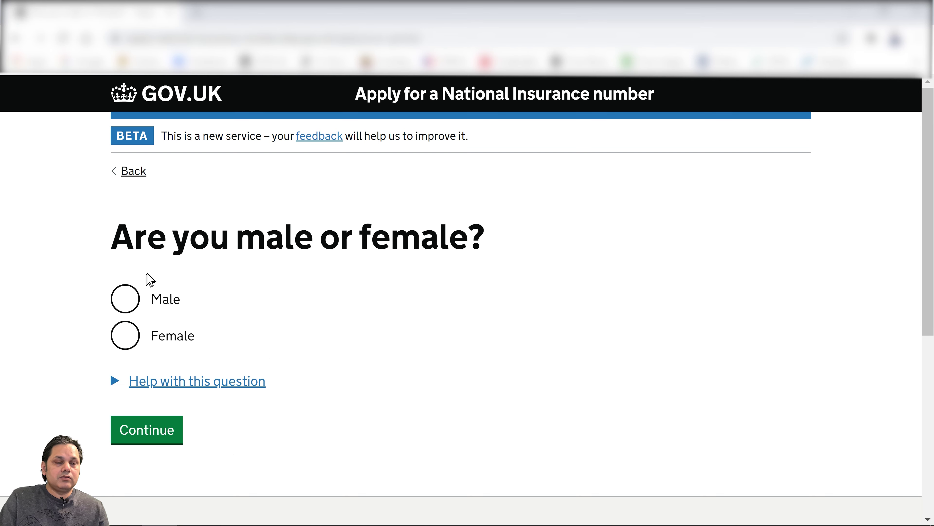
left_click(125, 302)
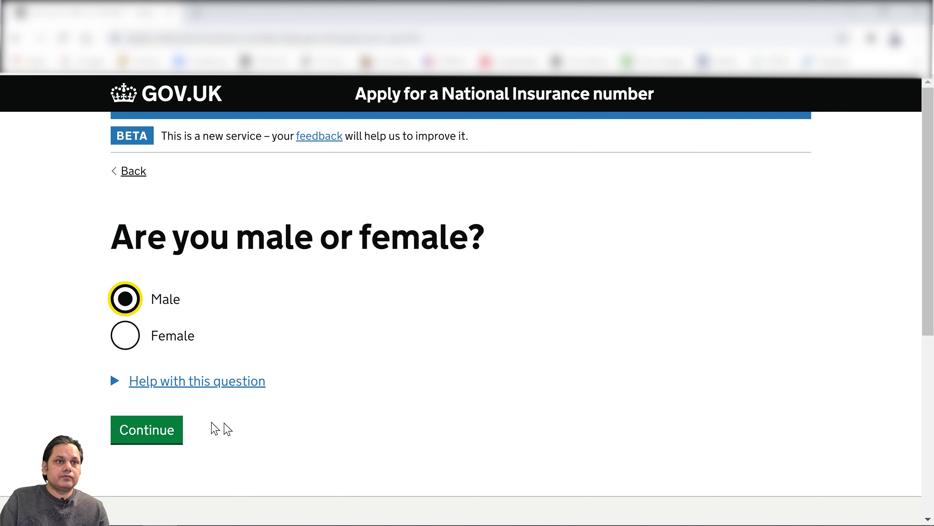
left_click(160, 434)
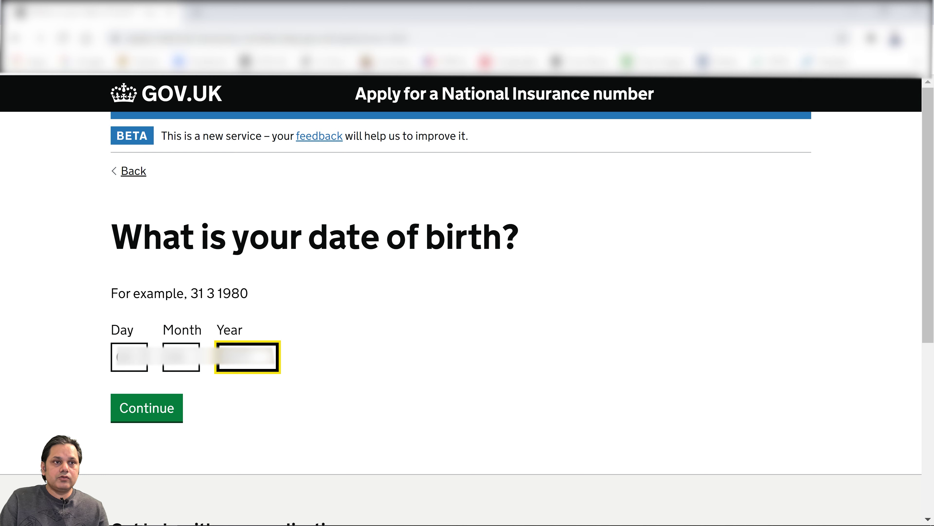
- Submit the date of birth and set the nationality to Spanish
left_click(146, 408)
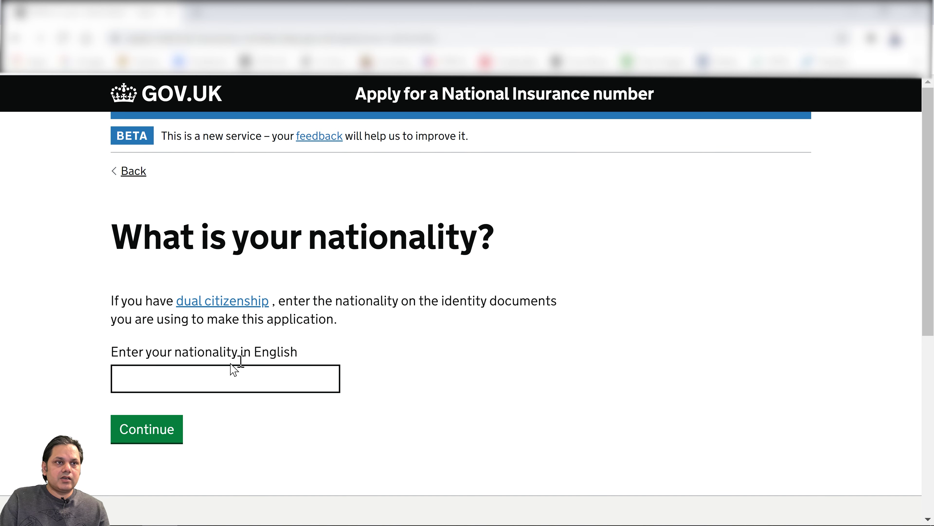
left_click(212, 372)
type("S")
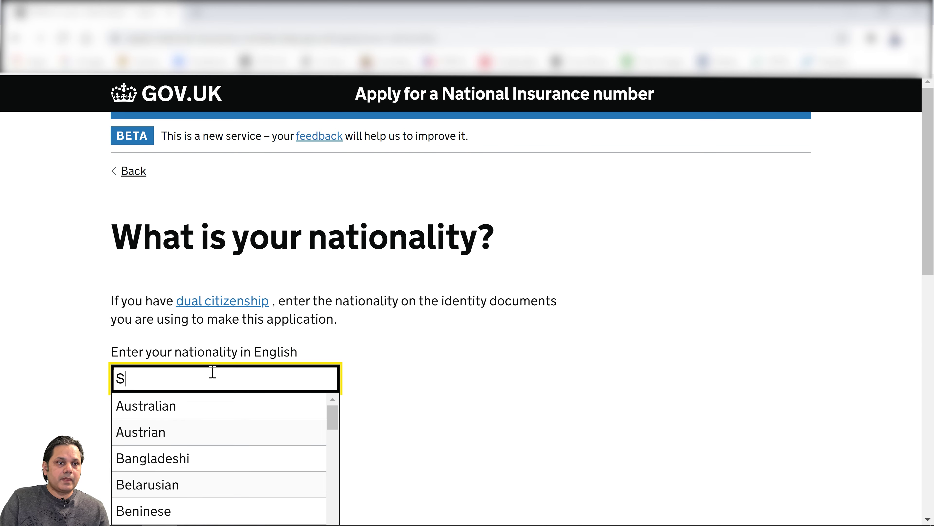
type("p")
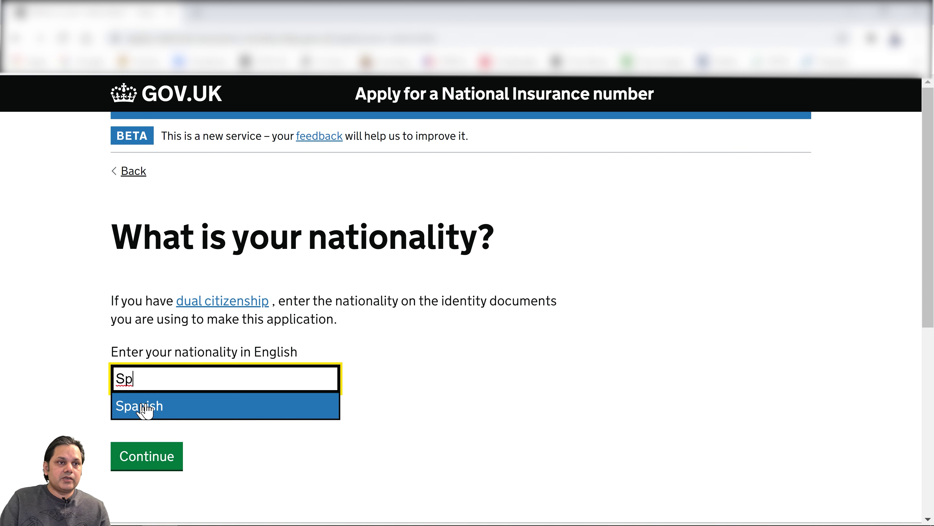
left_click(144, 406)
left_click(155, 428)
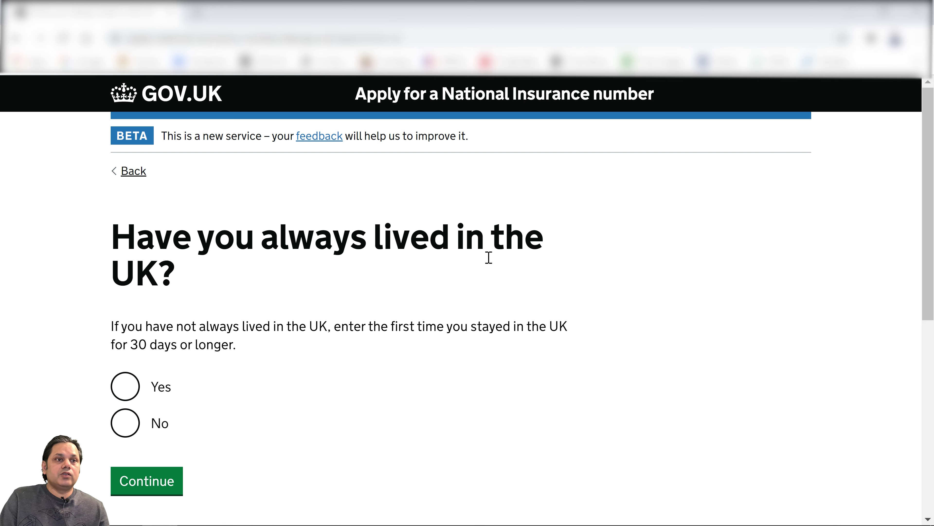
- Answer No to always living in the UK, giving an arrival date of 05 08 2020
scroll(134, 355, "down", 2)
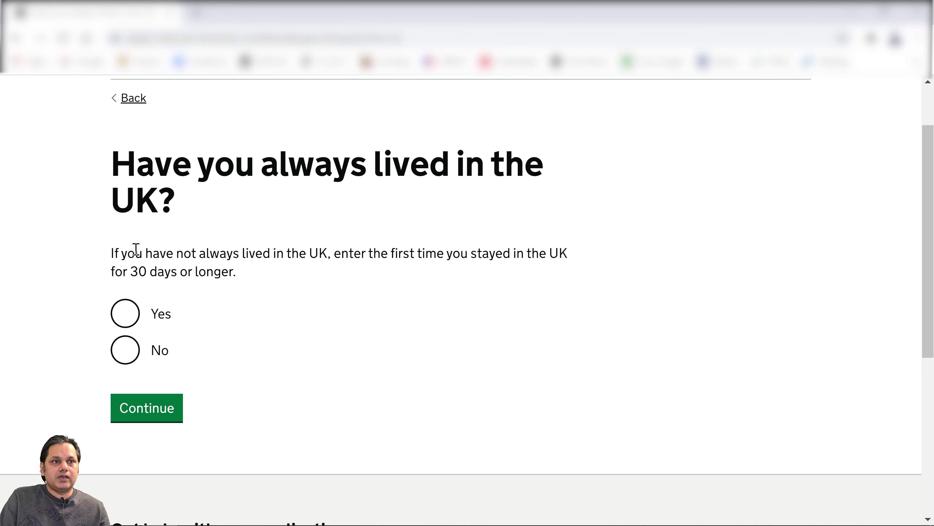
left_click(127, 351)
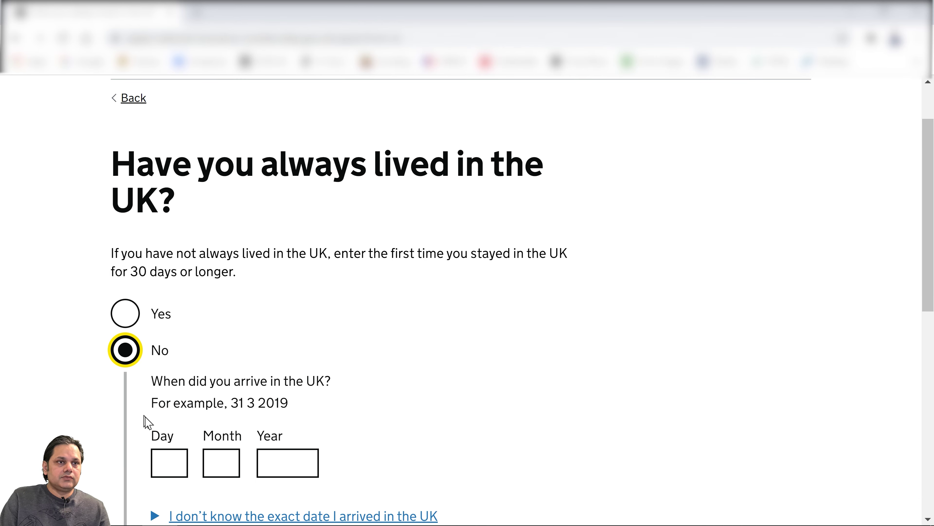
scroll(262, 393, "down", 2)
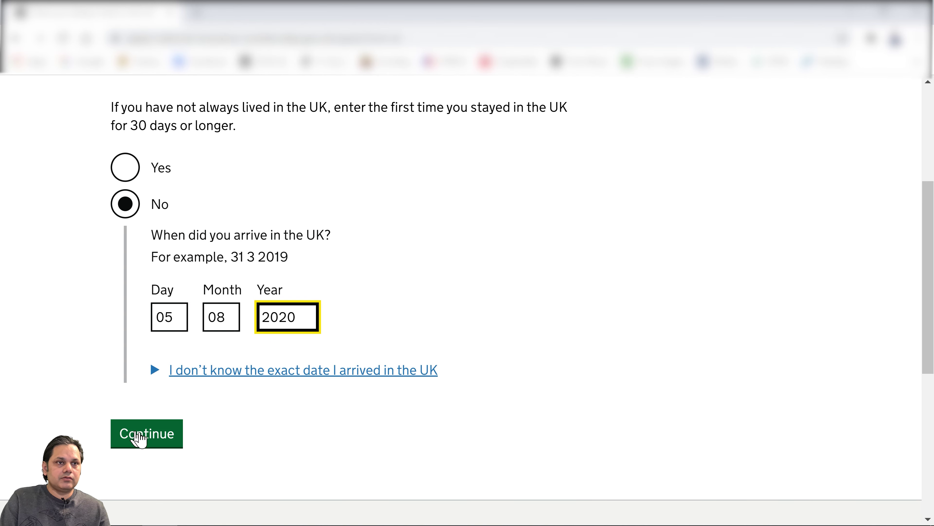
left_click(146, 444)
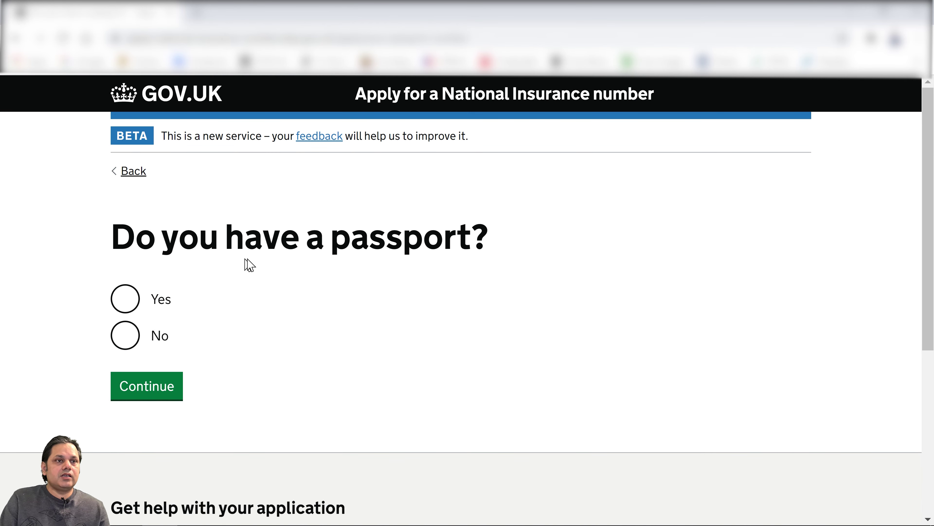
- Answer Yes to having a passport, fill in its number, and confirm settled or pre-settled status
left_click(124, 305)
left_click(202, 359)
left_click(198, 388)
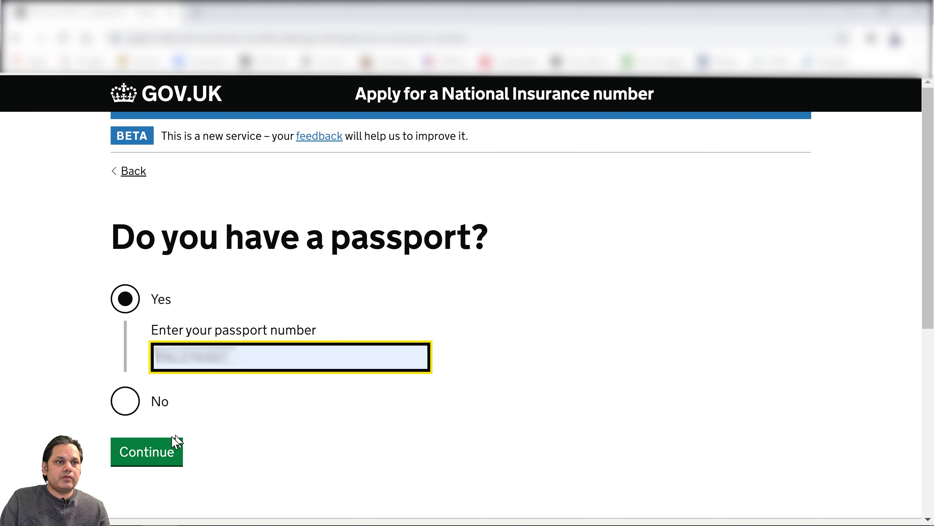
left_click(173, 450)
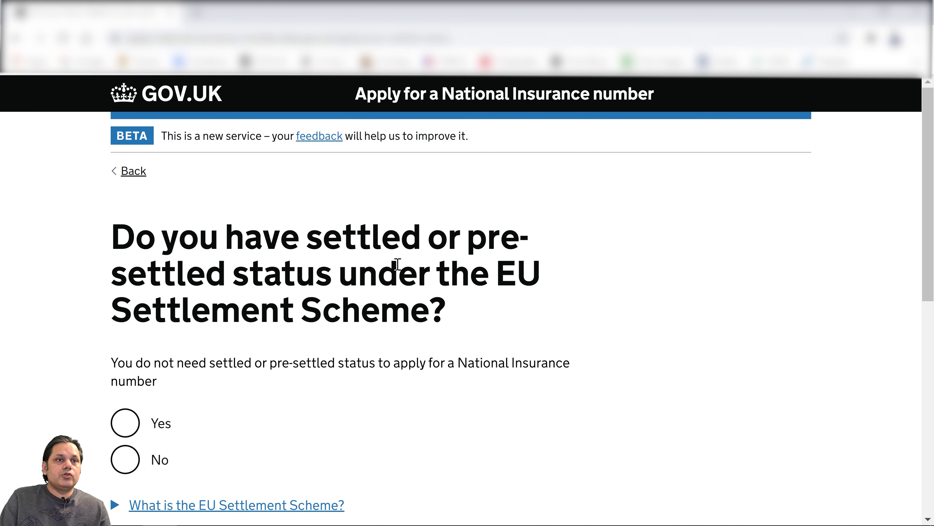
scroll(327, 280, "down", 2)
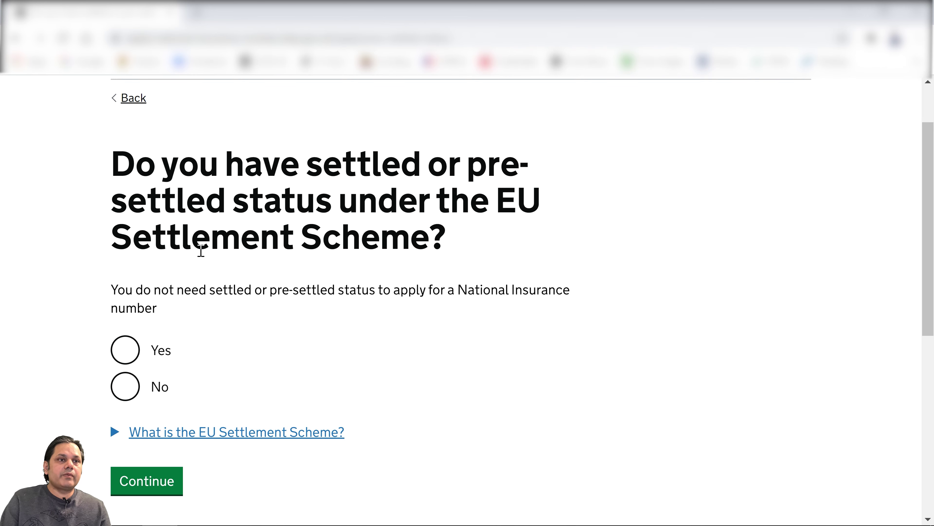
left_click(124, 340)
scroll(352, 336, "down", 2)
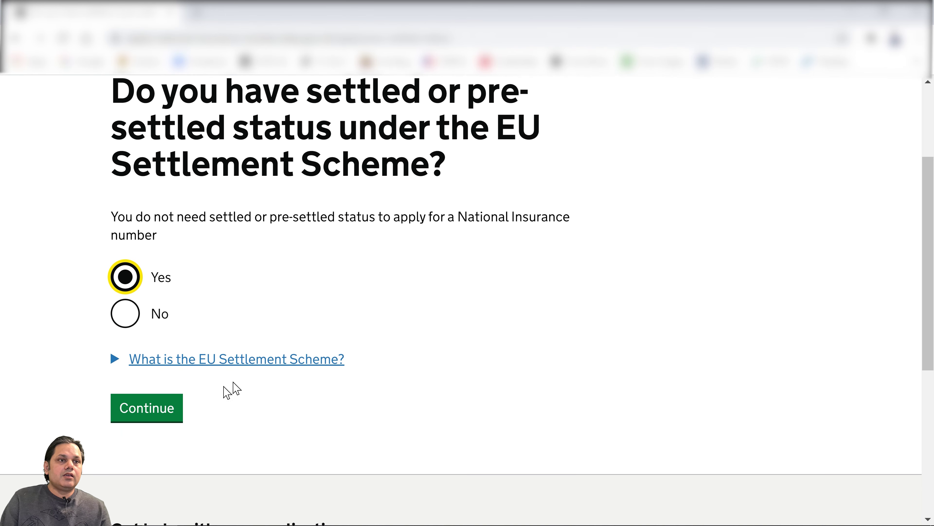
left_click(156, 413)
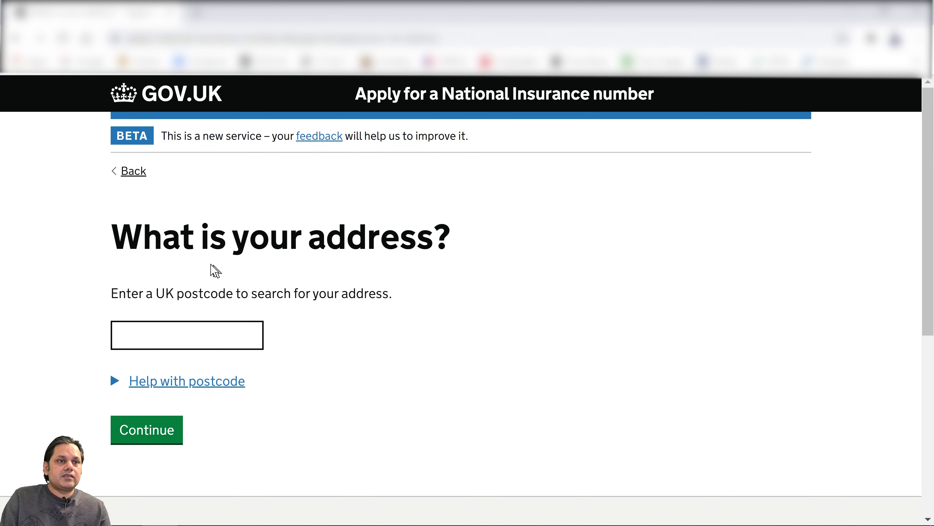
- Look up the home address by postcode and confirm letters can be sent there
left_click(181, 335)
left_click(125, 367)
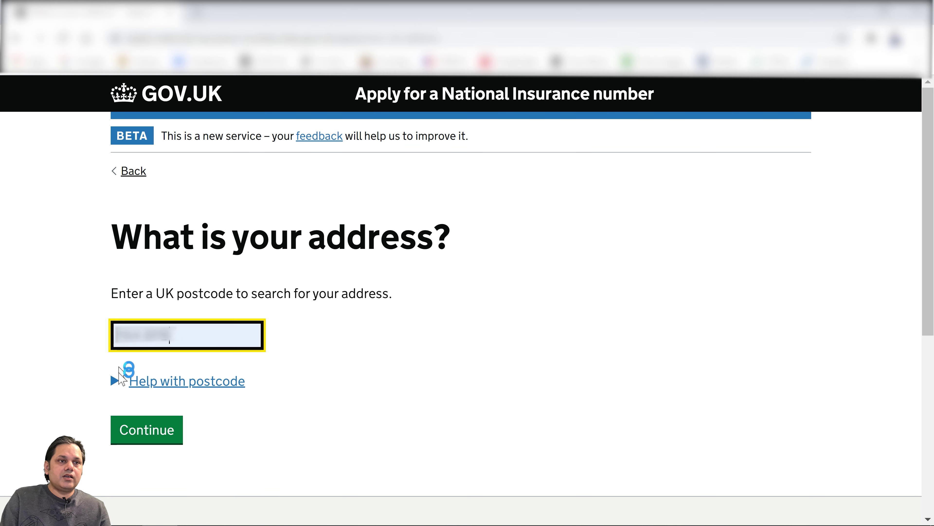
left_click(136, 434)
left_click(225, 385)
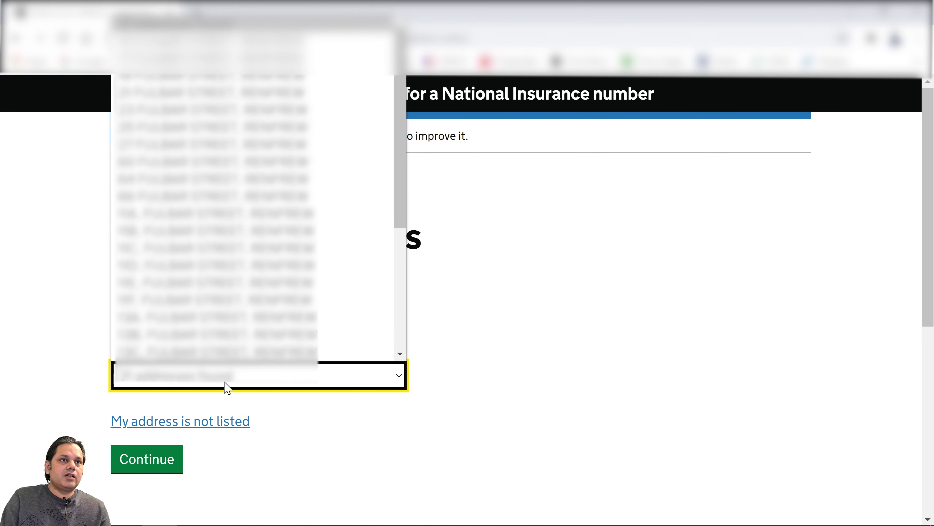
left_click(144, 300)
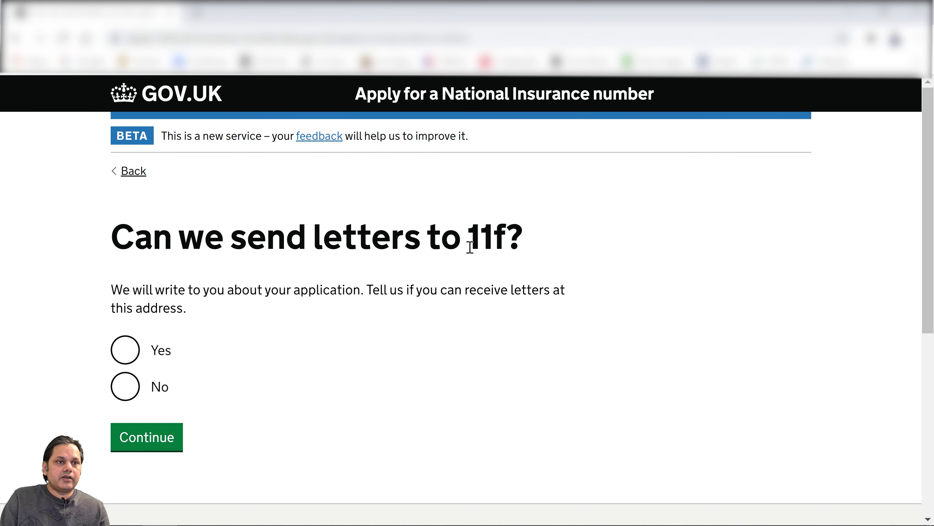
left_click(125, 349)
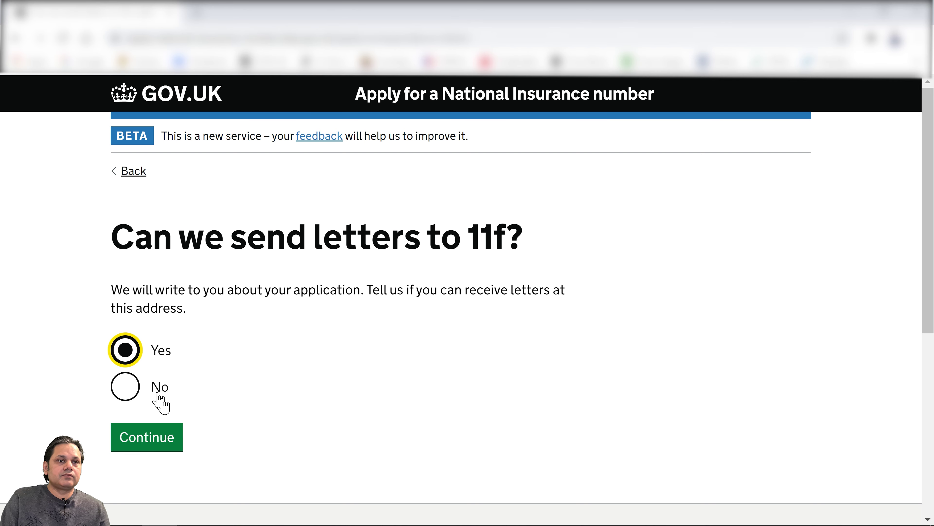
left_click(159, 438)
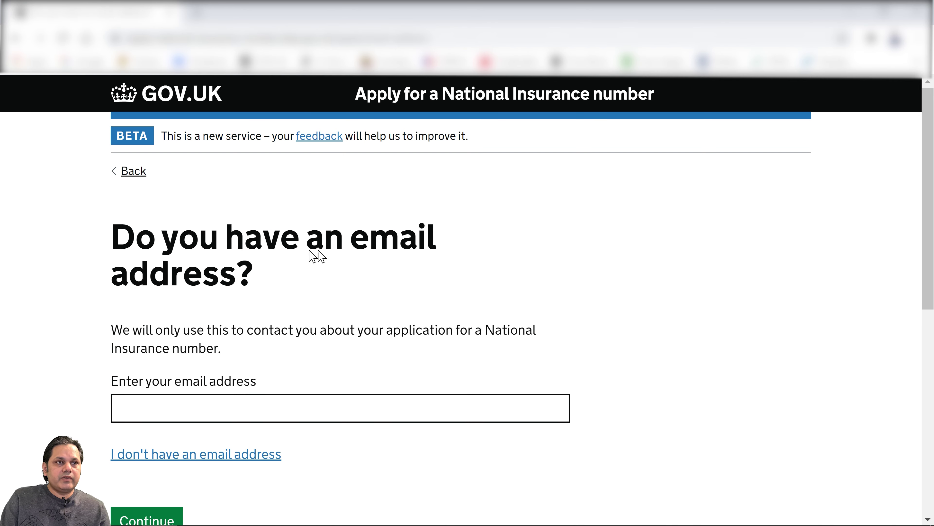
- Fill in the saved e-mail address and submit the telephone number
scroll(285, 284, "down", 2)
left_click(164, 269)
left_click(191, 284)
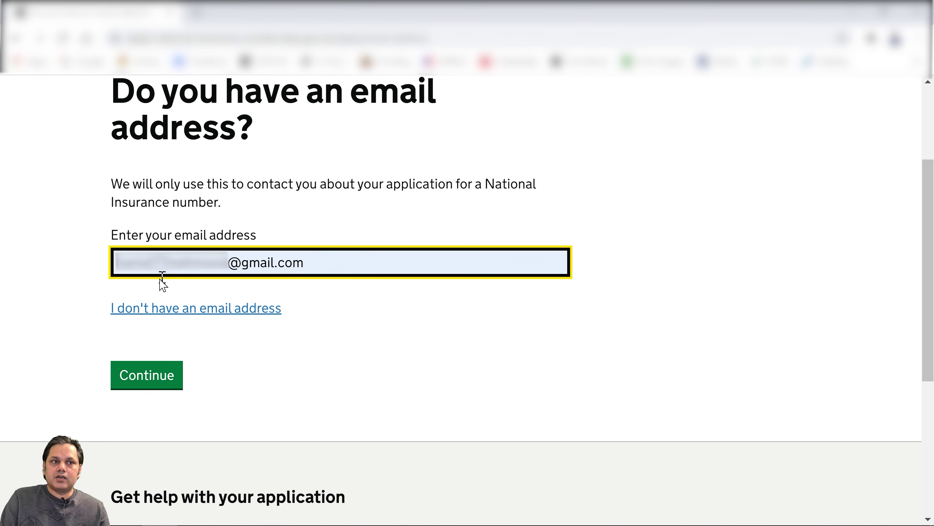
left_click(158, 376)
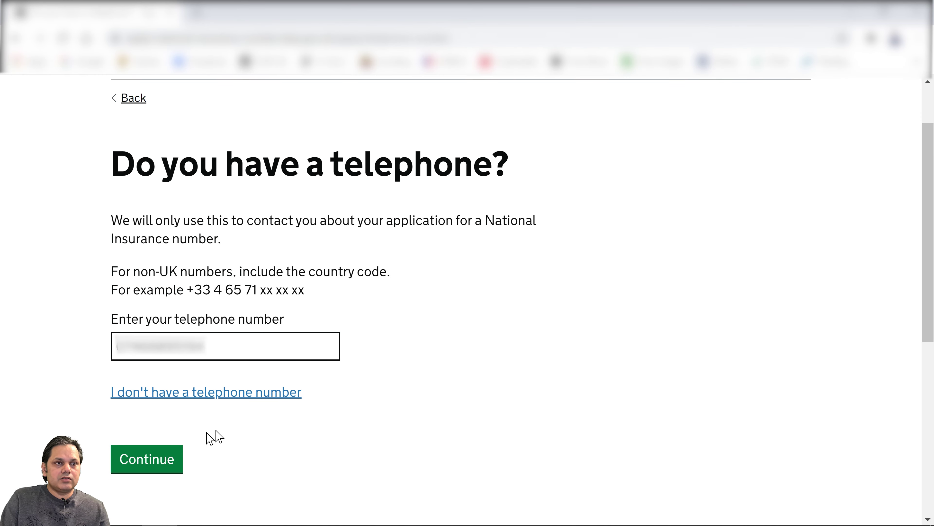
left_click(162, 458)
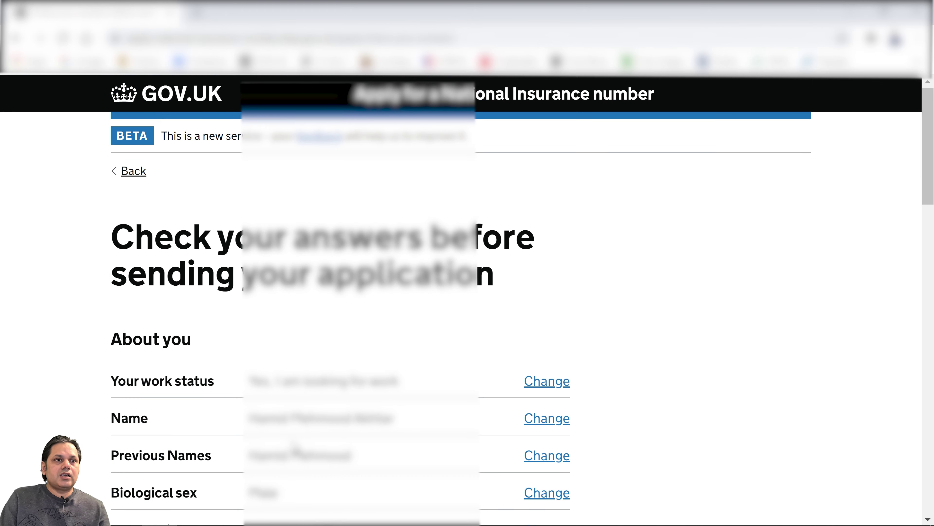
- Review the check-your-answers summary and accept the declaration to send the application
scroll(380, 365, "down", 5)
scroll(380, 367, "down", 4)
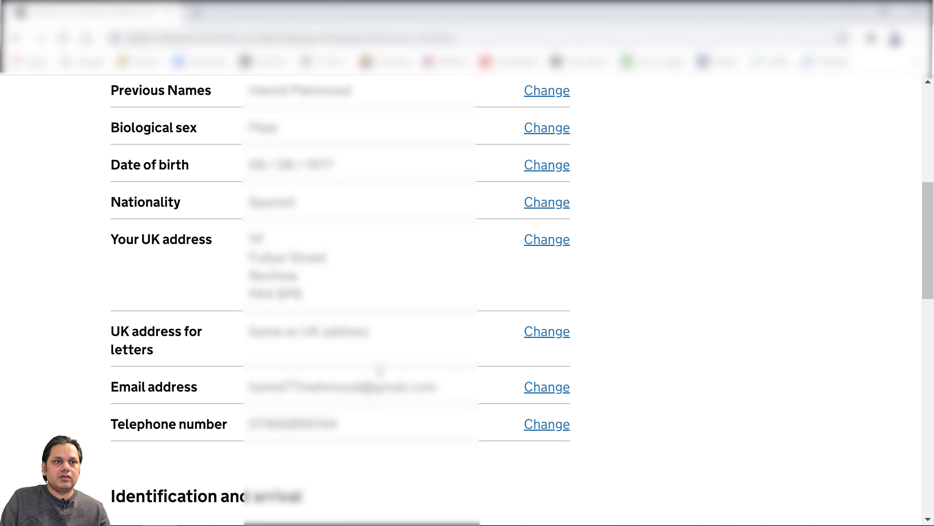
scroll(379, 371, "down", 7)
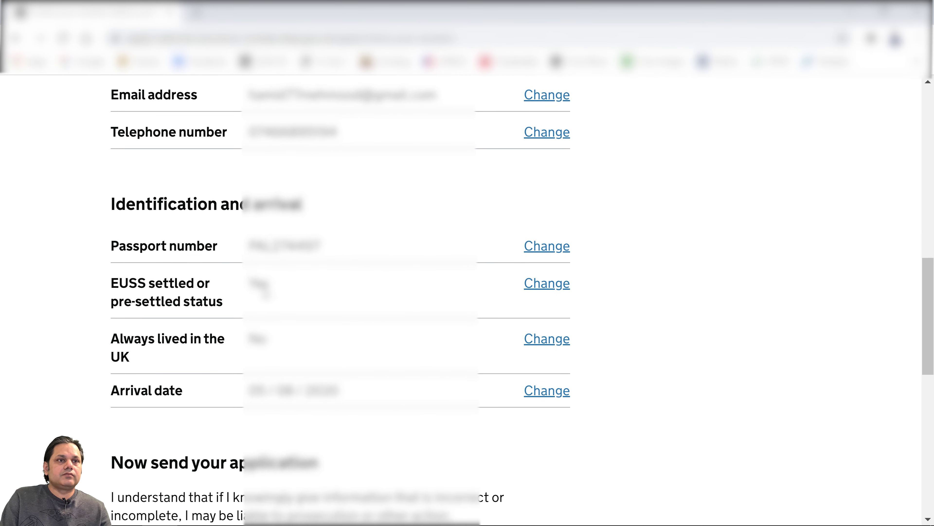
scroll(286, 355, "down", 5)
scroll(277, 340, "down", 2)
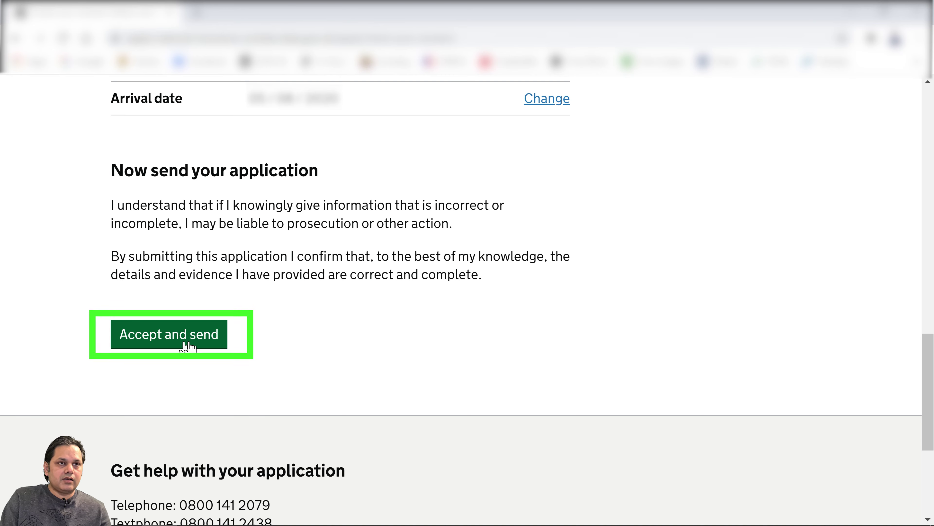
left_click(190, 346)
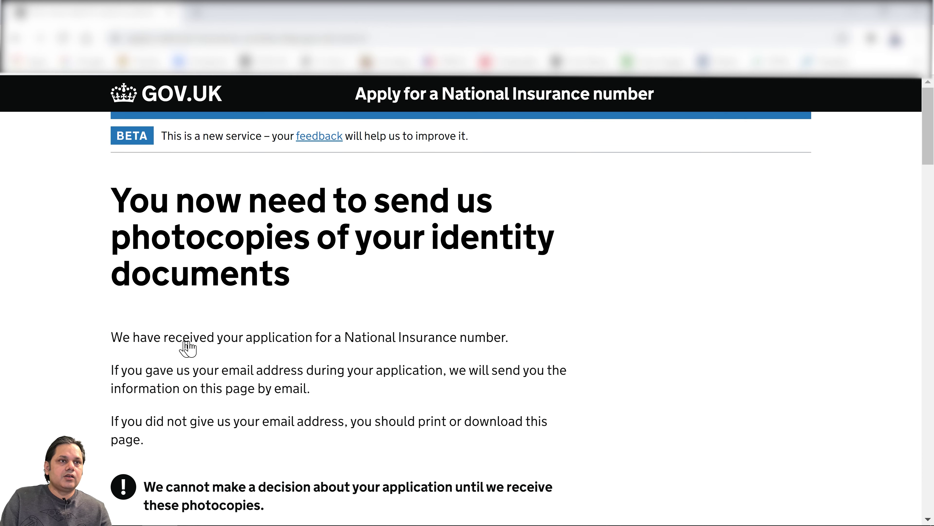
- Scroll down the confirmation page to the 'What you need to do next' steps
scroll(188, 348, "down", 10)
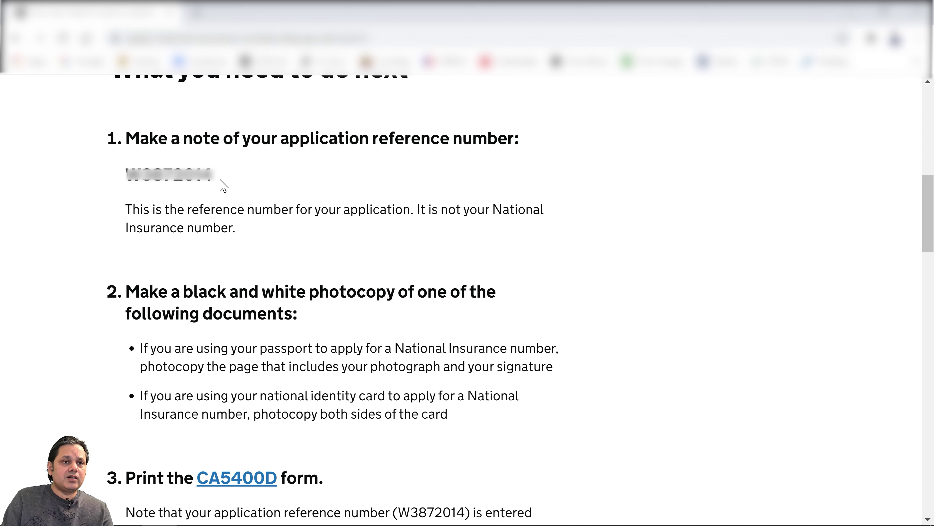
scroll(382, 333, "down", 3)
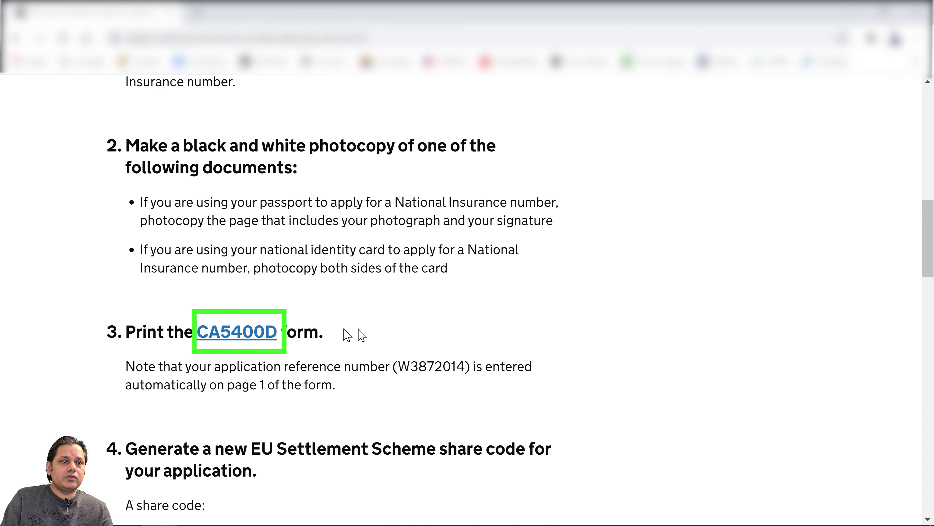
- Download form CA5400D and save a copy from the Chrome PDF viewer
left_click(262, 343)
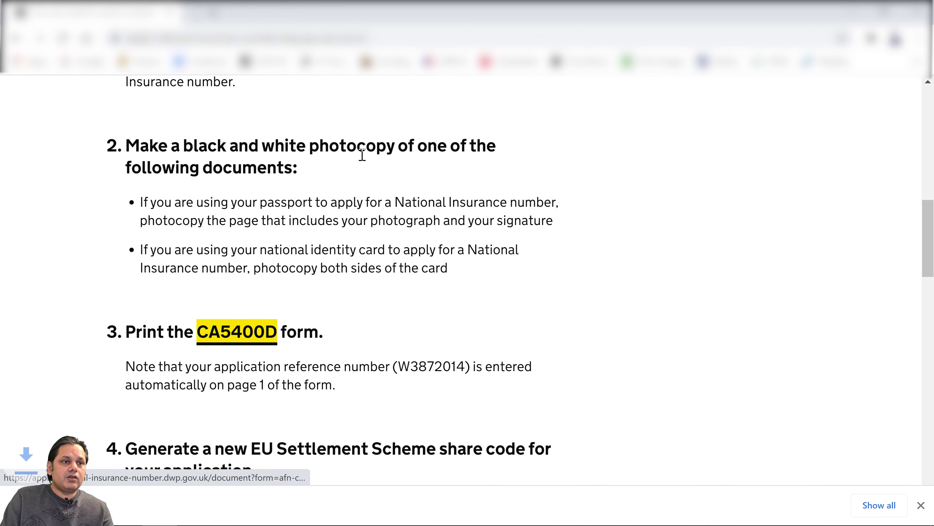
left_click(122, 505)
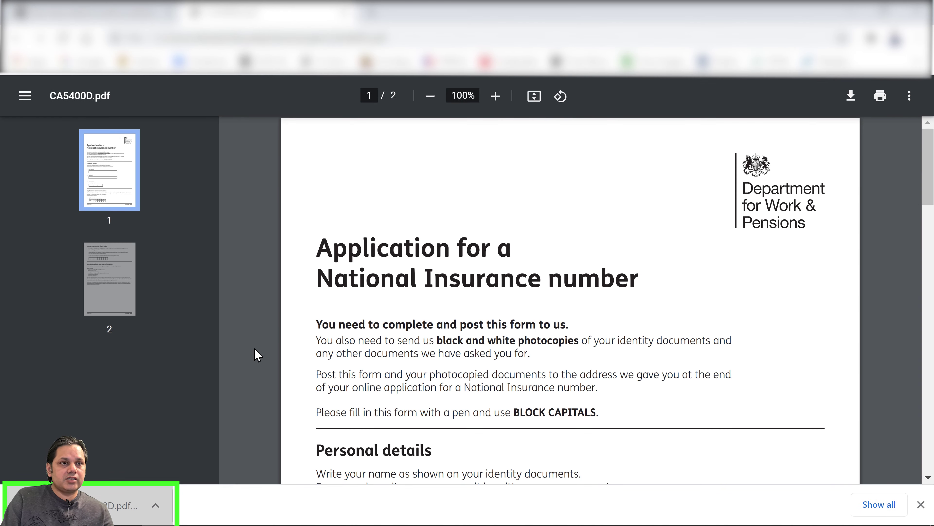
scroll(478, 343, "down", 10)
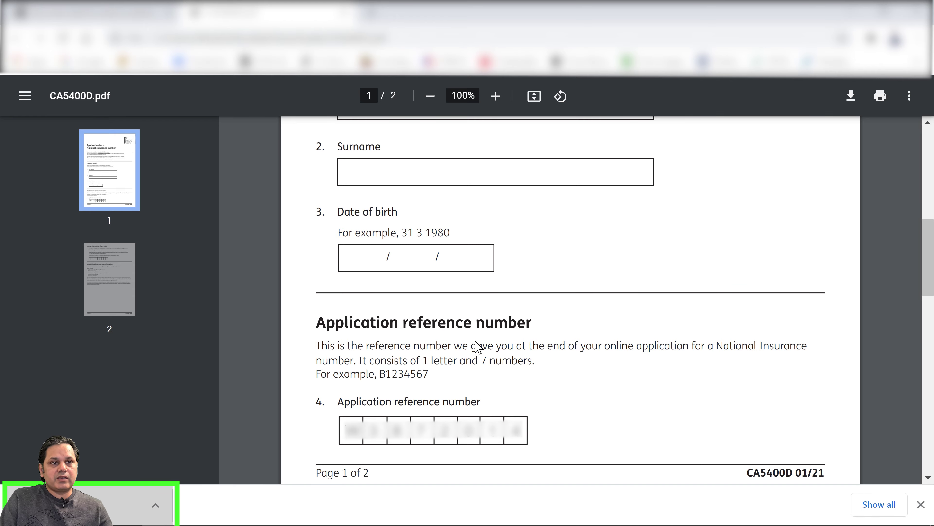
scroll(501, 428, "up", 5)
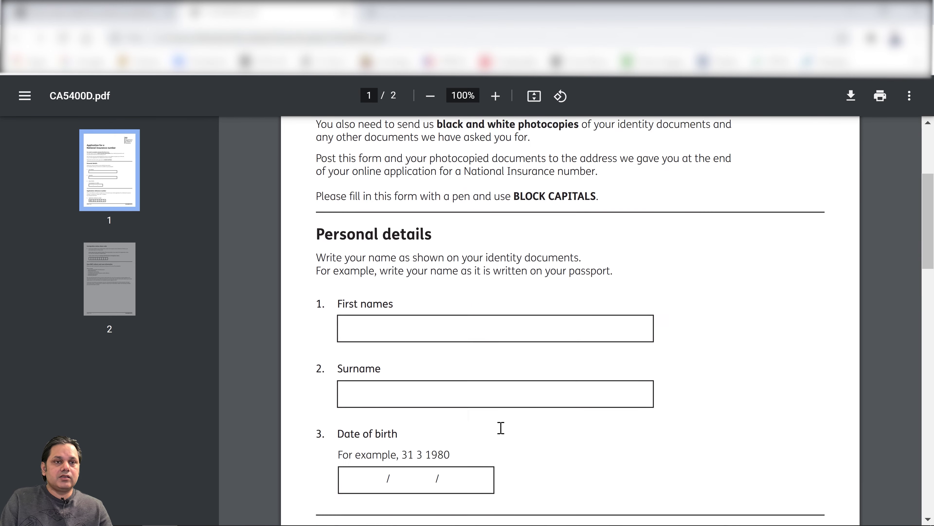
scroll(500, 428, "up", 6)
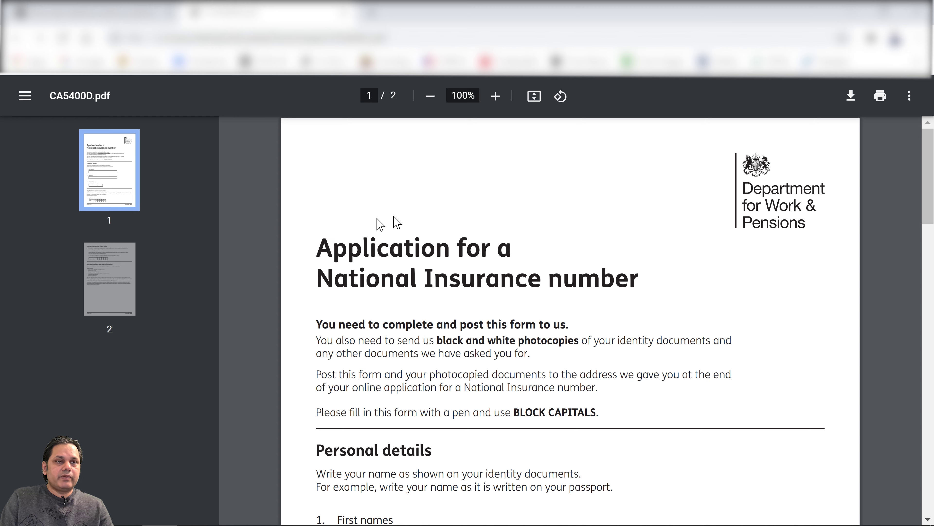
left_click(850, 96)
scroll(320, 313, "down", 10)
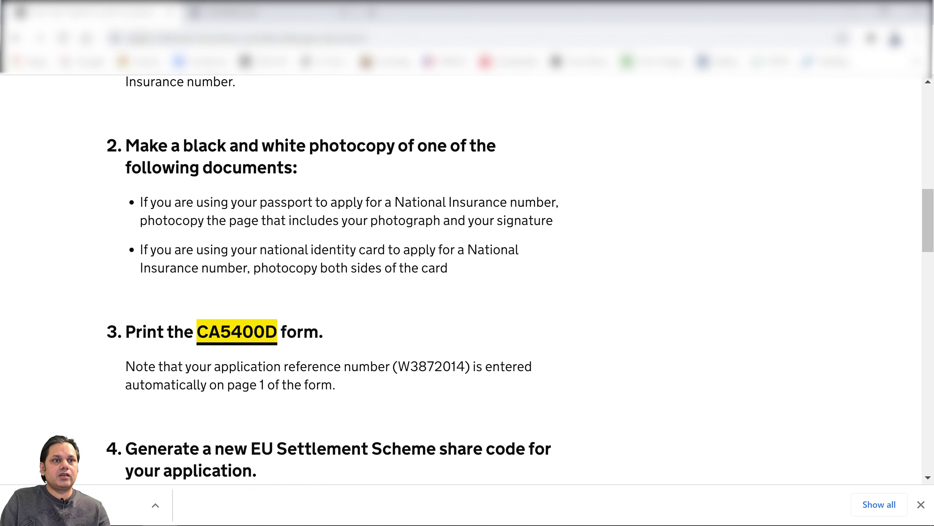
- Go back to the next-steps page, close the downloads bar, and locate step 4's share-code link
key("ctrl+shift+Tab")
scroll(311, 331, "down", 2)
scroll(302, 362, "up", 2)
scroll(221, 354, "down", 2)
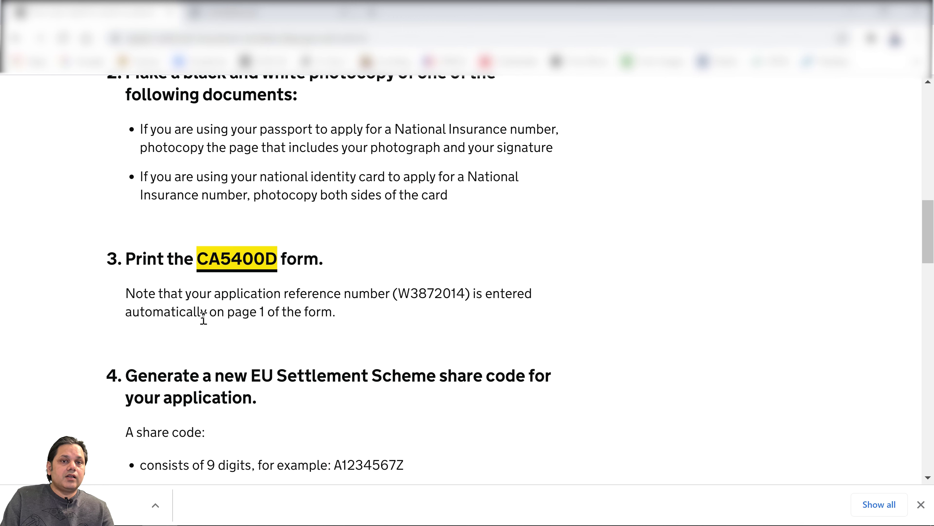
scroll(299, 325, "down", 2)
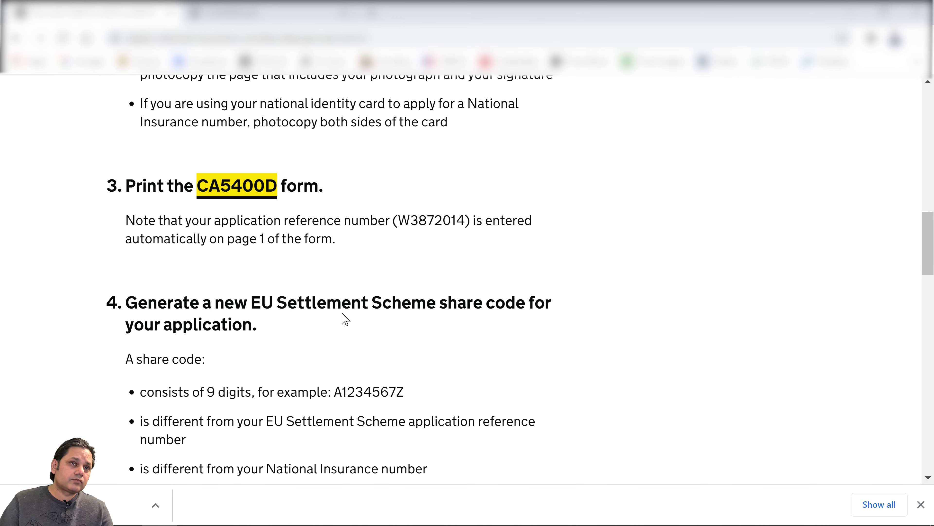
scroll(177, 344, "down", 2)
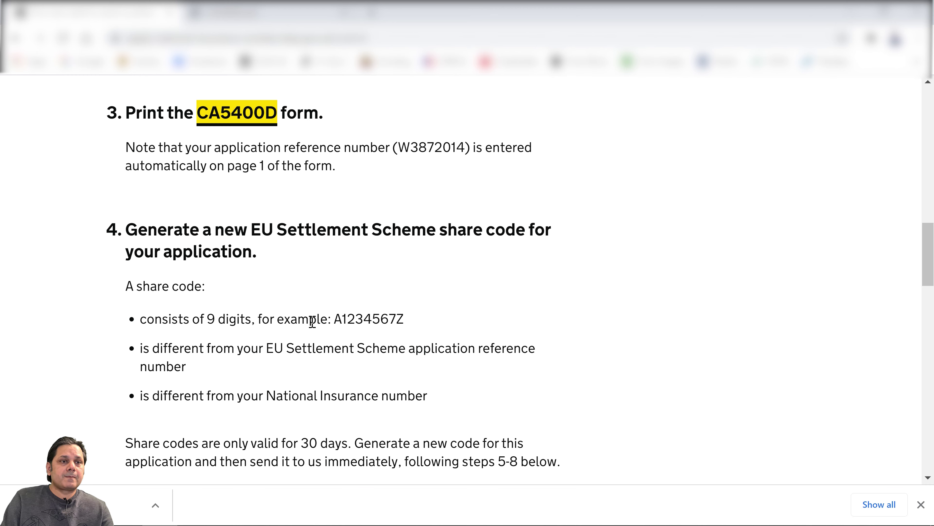
scroll(312, 321, "down", 2)
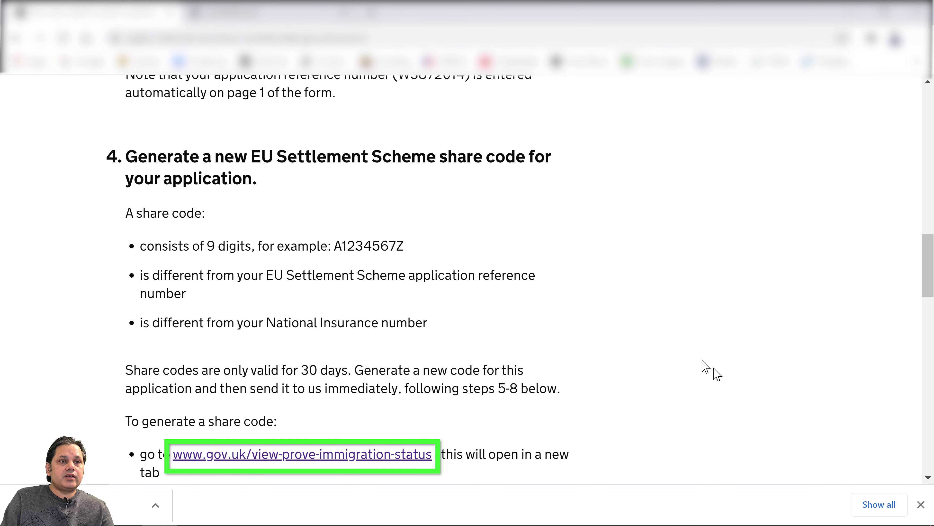
left_click(920, 504)
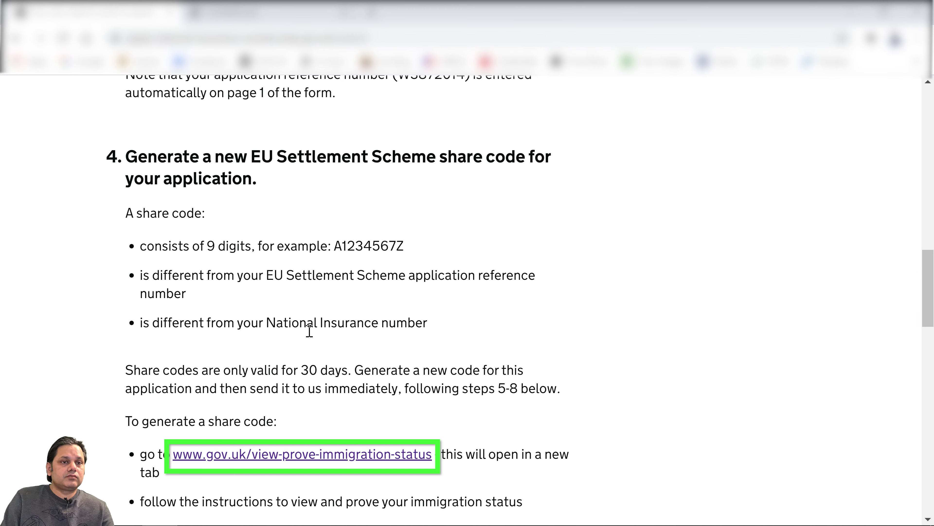
scroll(291, 379, "down", 4)
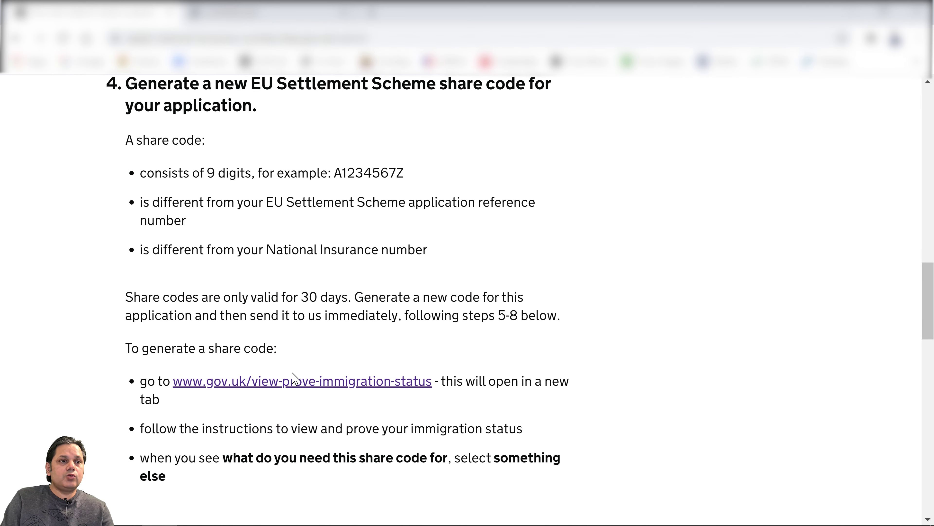
scroll(292, 379, "down", 6)
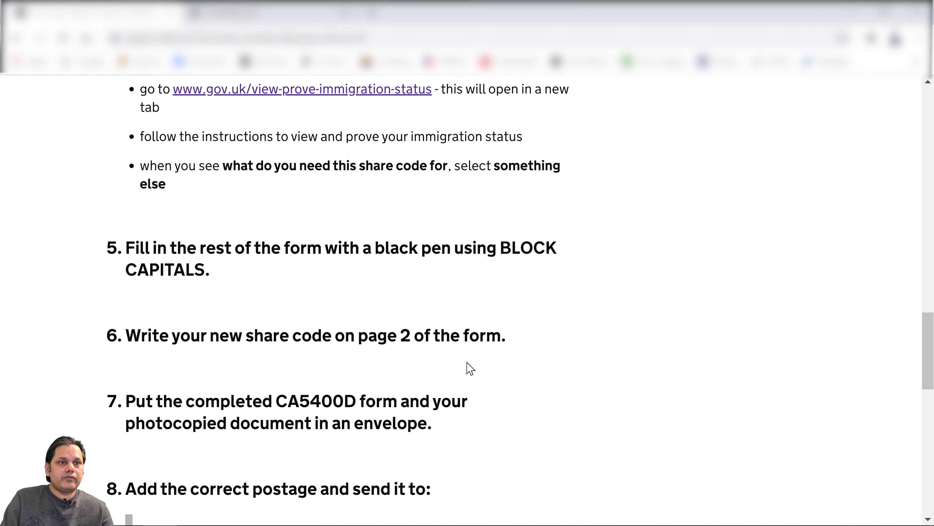
scroll(383, 331, "up", 8)
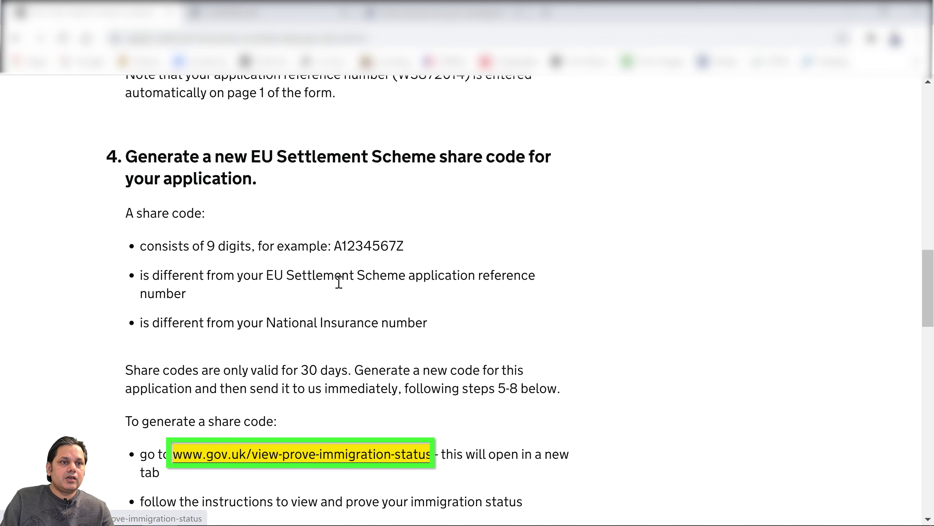
- Begin sign-in to the immigration status service using passport number and date of birth
left_click(444, 19)
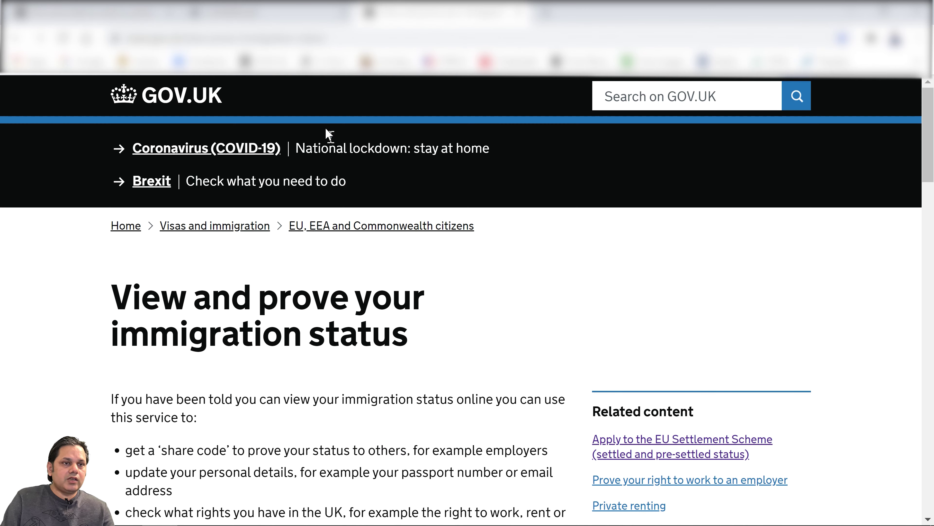
scroll(320, 221, "down", 10)
scroll(309, 287, "down", 5)
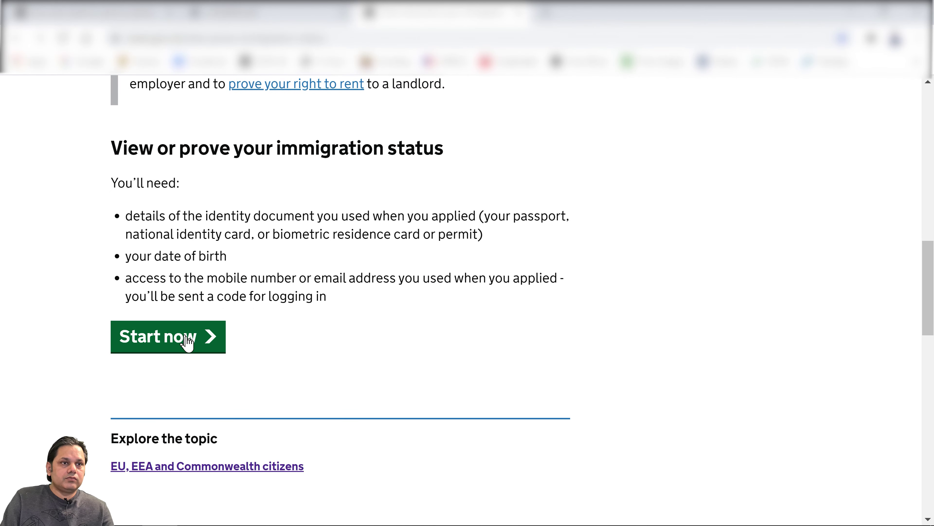
left_click(185, 340)
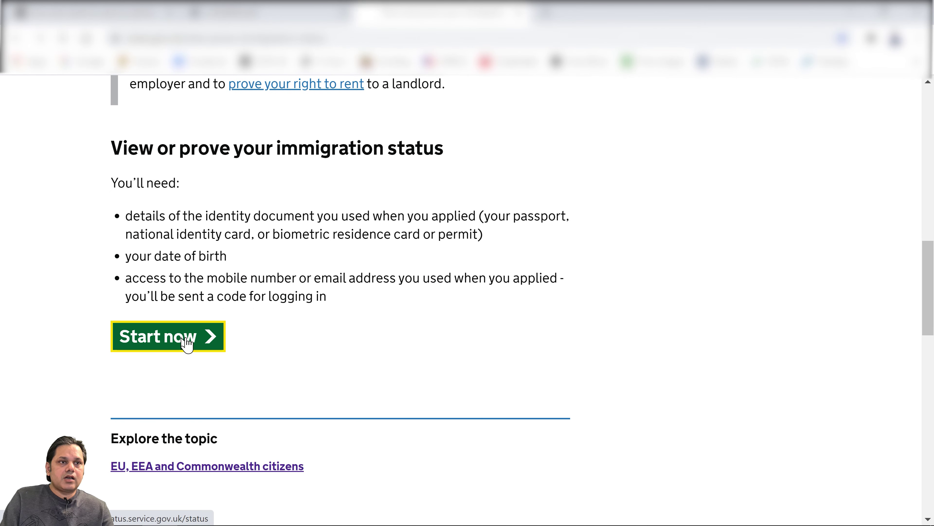
left_click(145, 332)
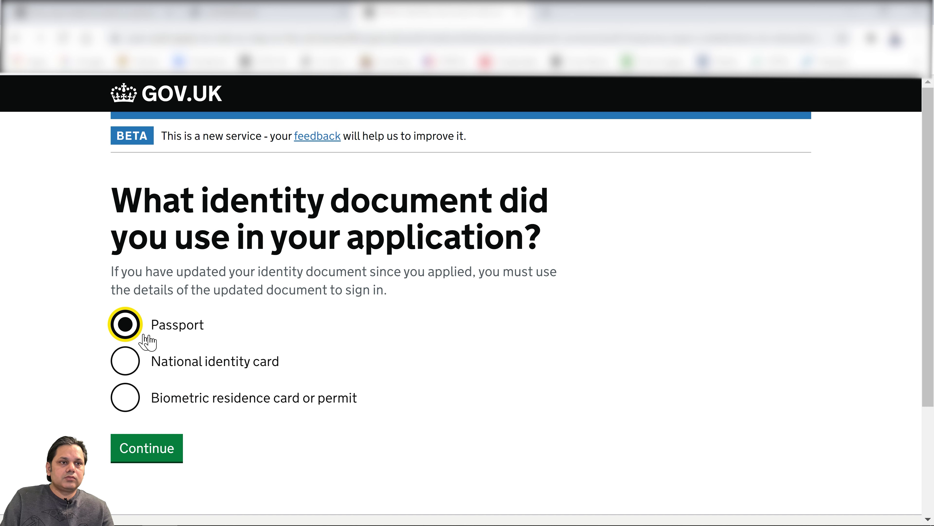
left_click(151, 449)
left_click(214, 386)
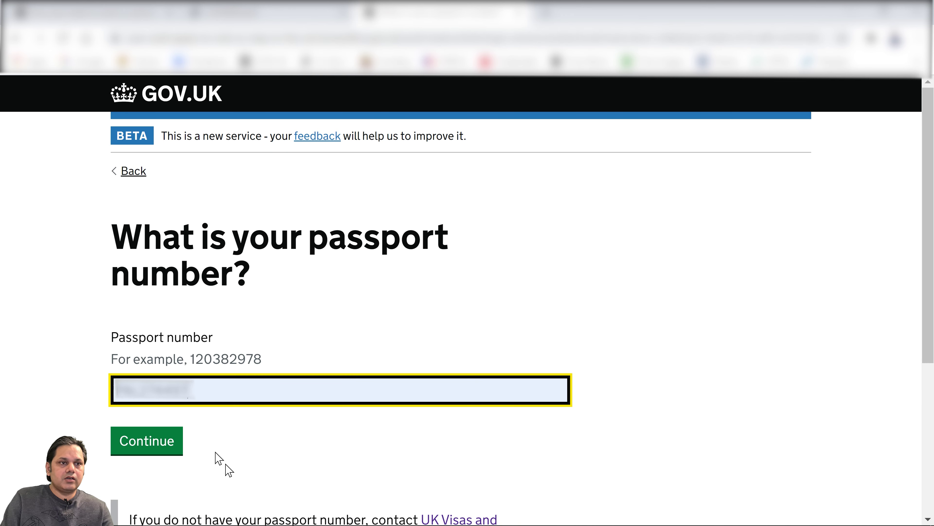
left_click(178, 450)
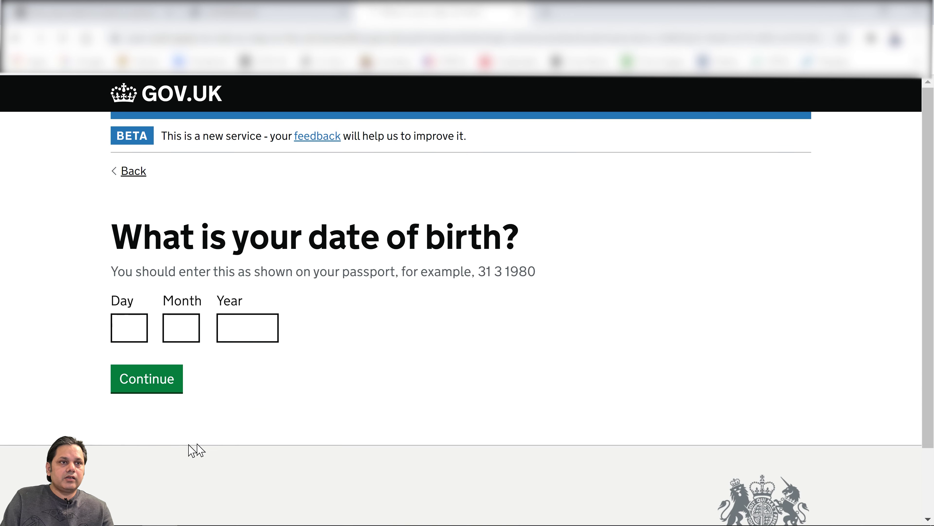
left_click(246, 327)
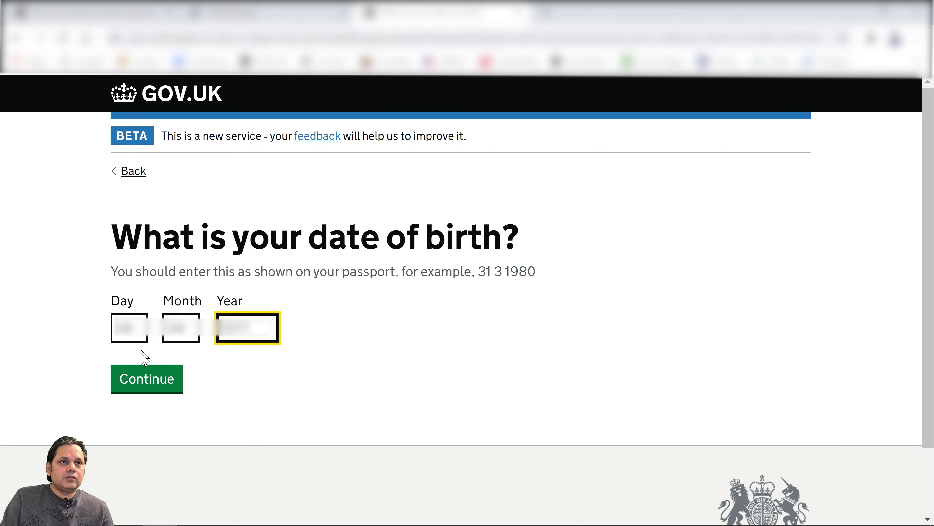
left_click(145, 379)
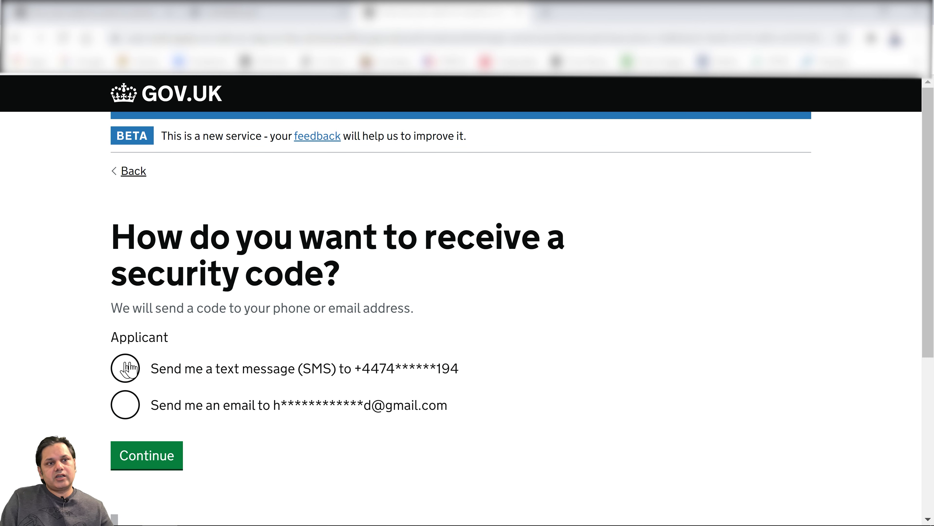
- Request the security code by text message and enter it to finish signing in
left_click(125, 365)
left_click(144, 459)
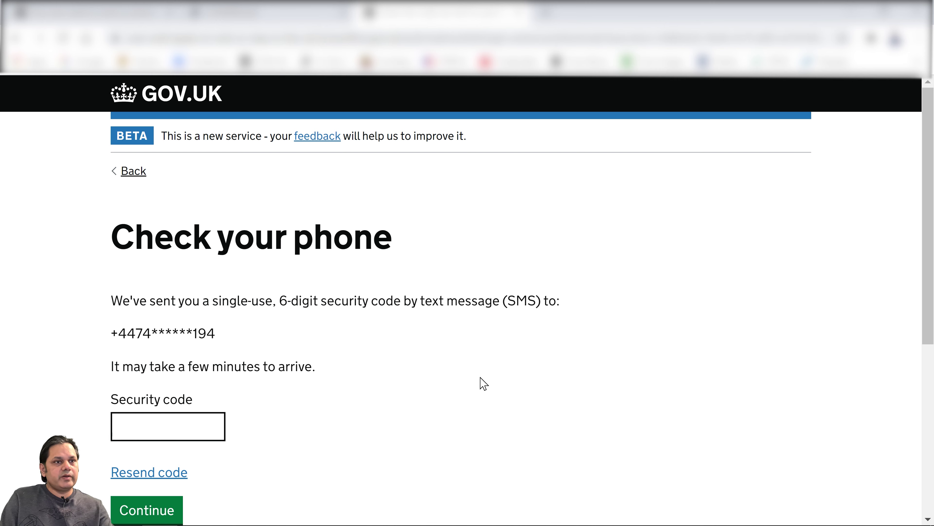
left_click(163, 427)
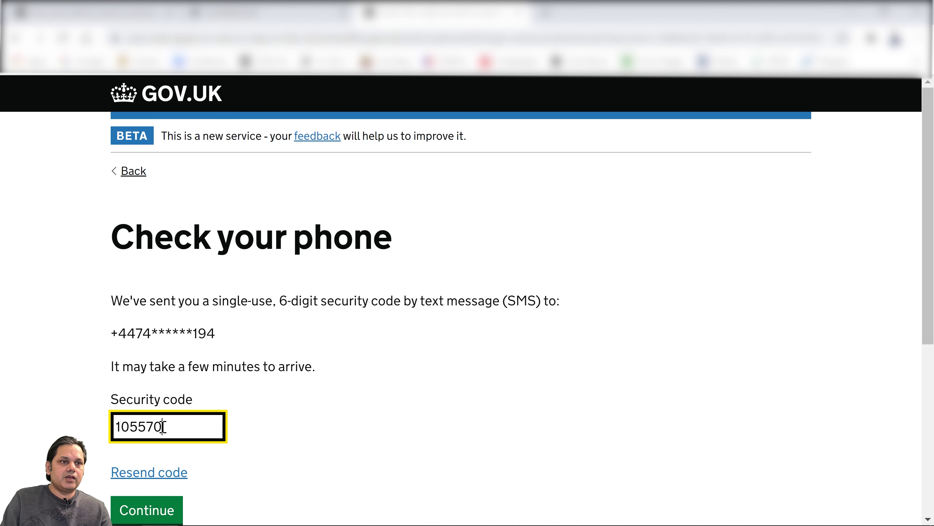
left_click(136, 510)
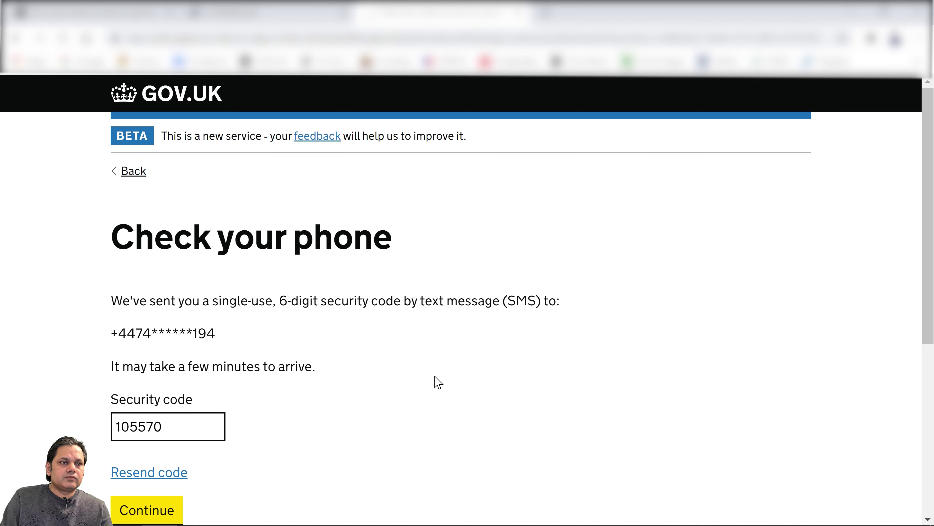
scroll(438, 382, "down", 2)
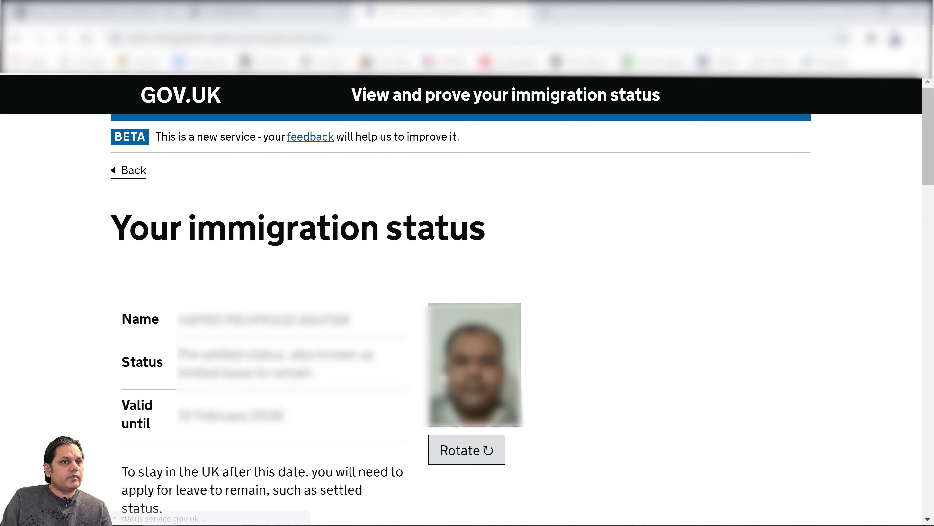
- Create a right-to-work share code after previewing what the employer will see
scroll(220, 393, "down", 10)
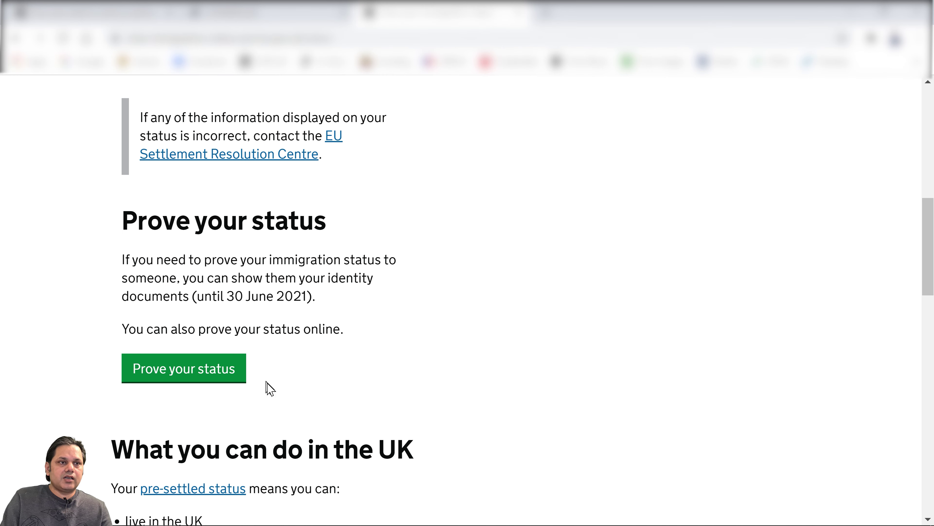
left_click(205, 380)
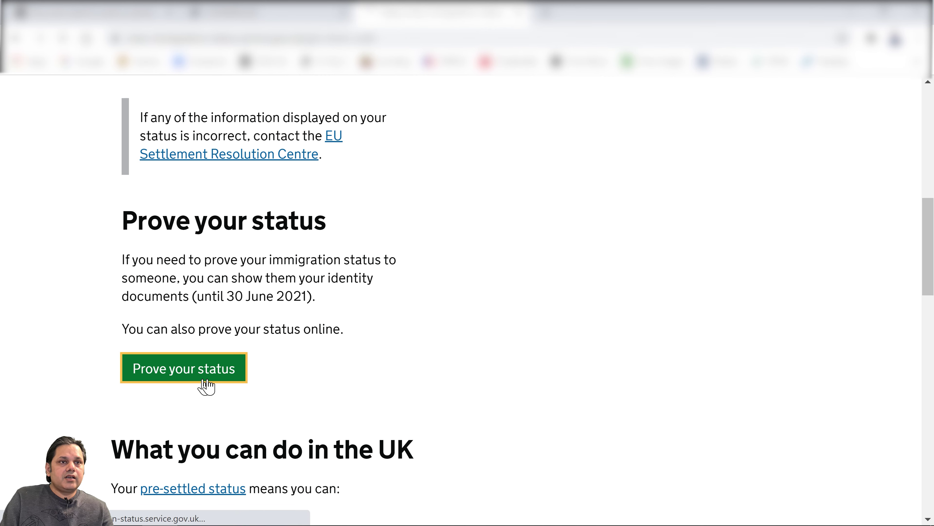
scroll(208, 387, "down", 2)
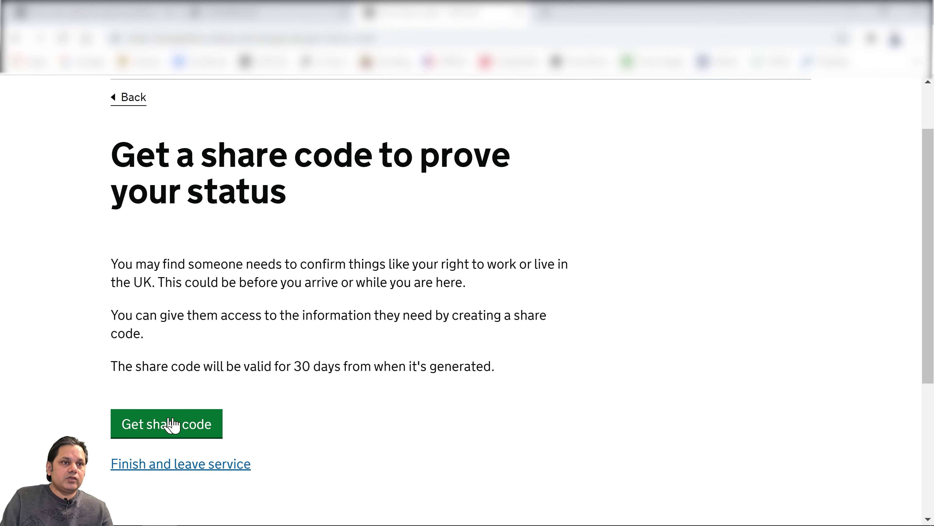
left_click(168, 427)
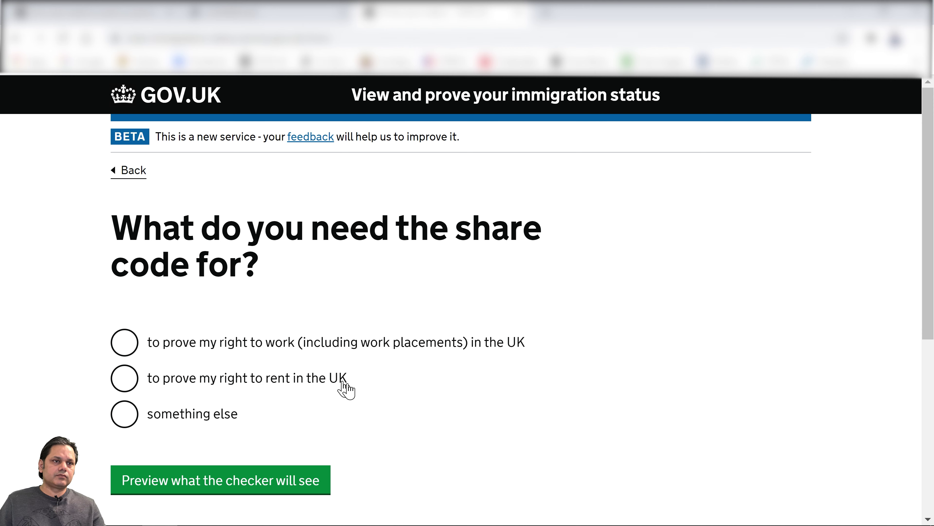
left_click(139, 348)
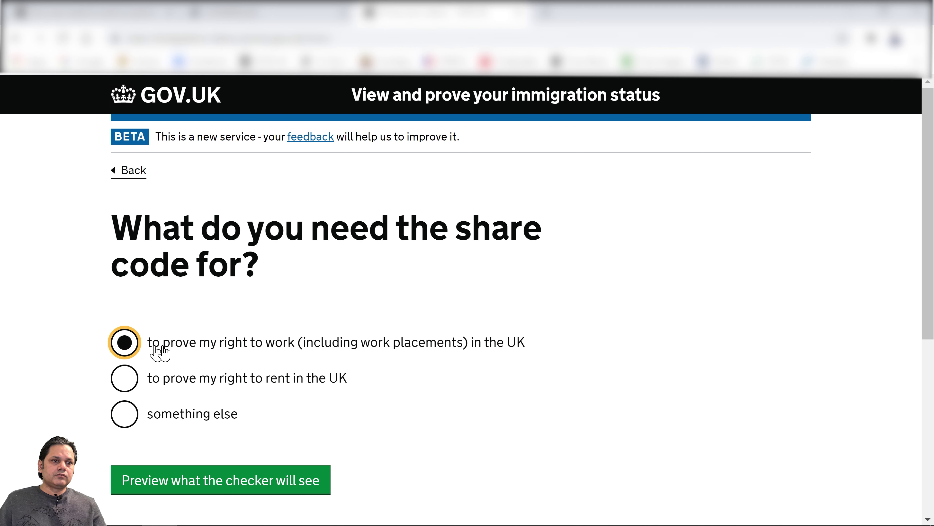
left_click(208, 486)
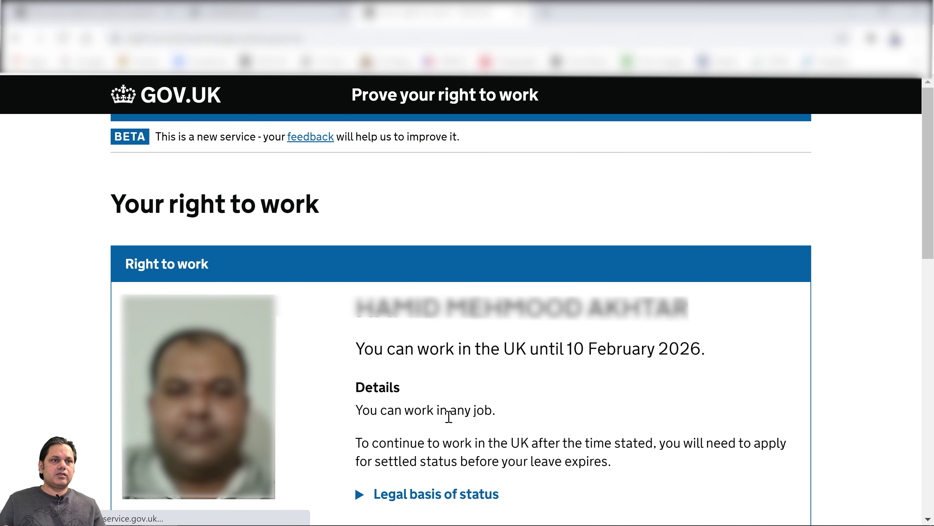
scroll(490, 323, "down", 10)
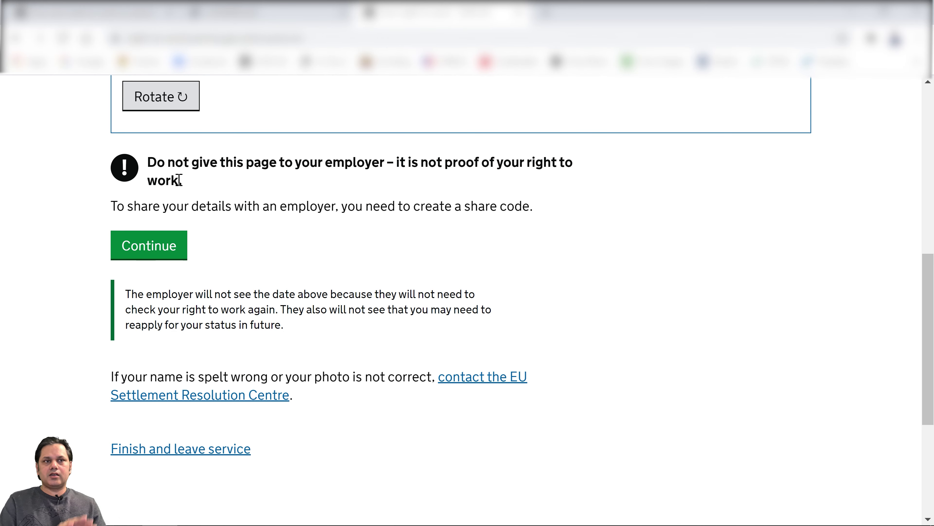
left_click(150, 244)
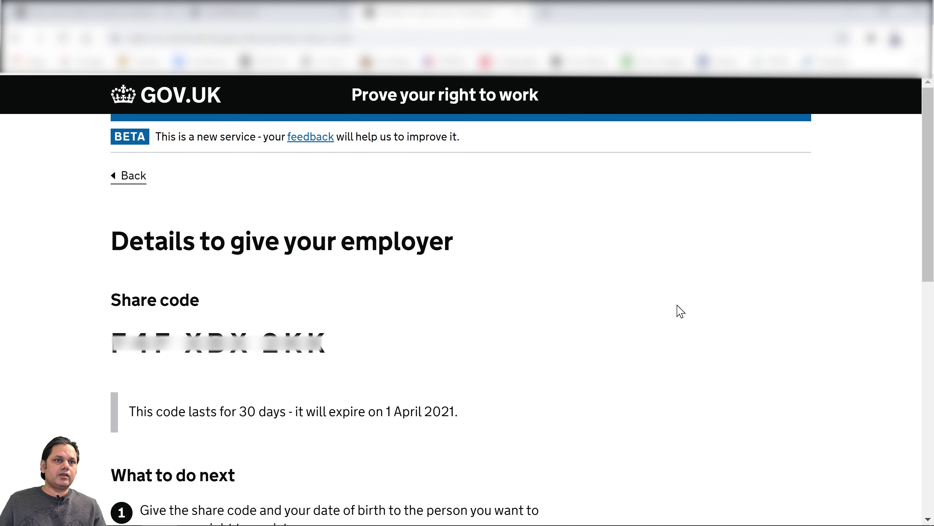
- Email the share code by pasting in the employer's email address, confirming it and sending
scroll(694, 304, "down", 5)
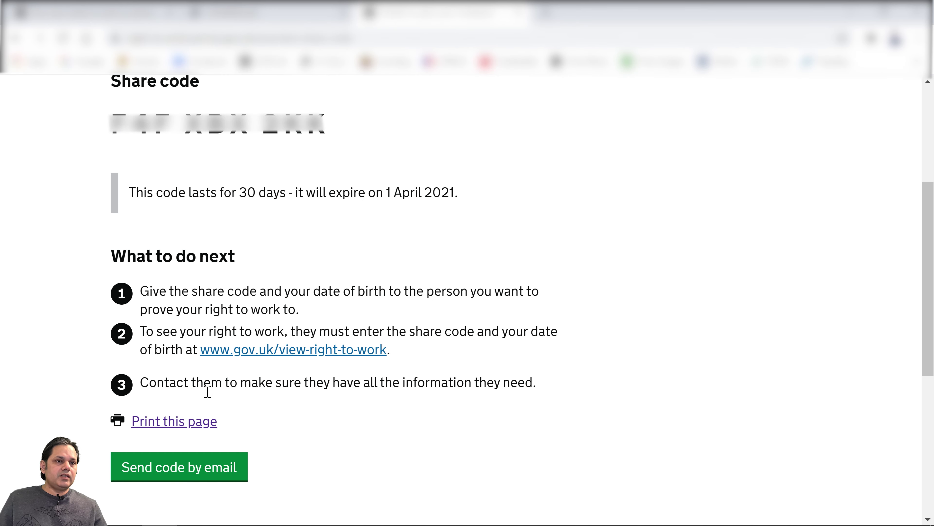
left_click(184, 471)
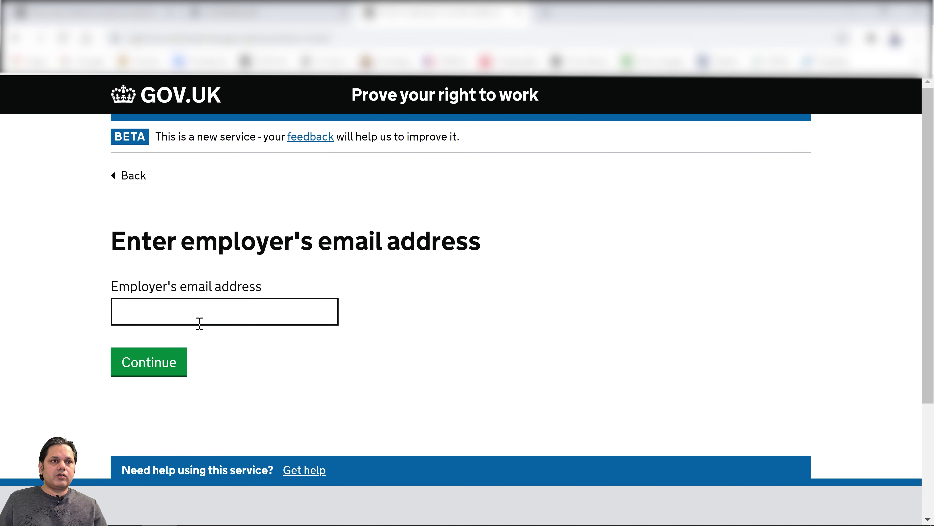
left_click(197, 323)
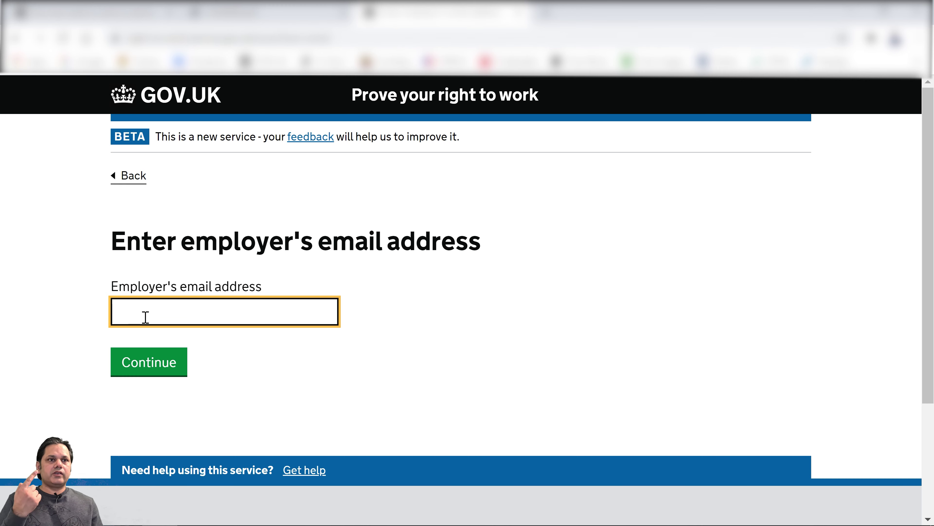
key("ctrl+v")
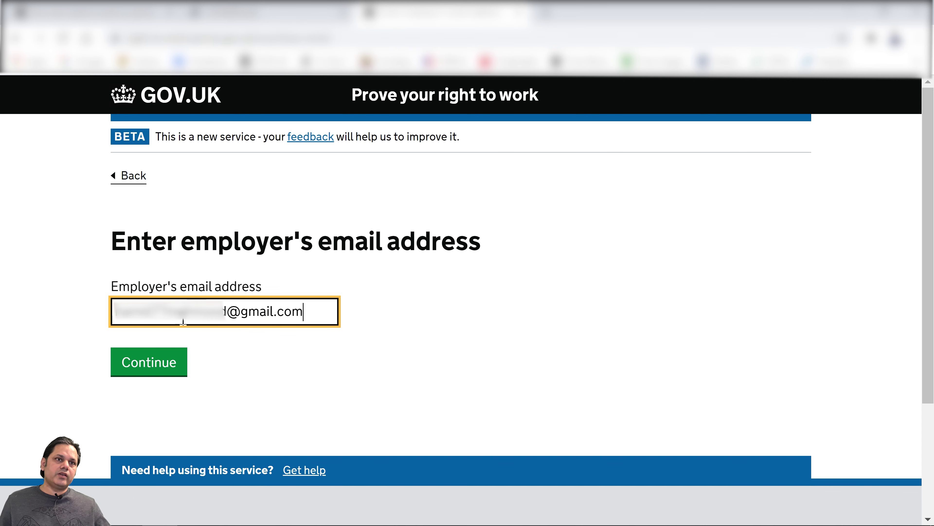
left_click(176, 364)
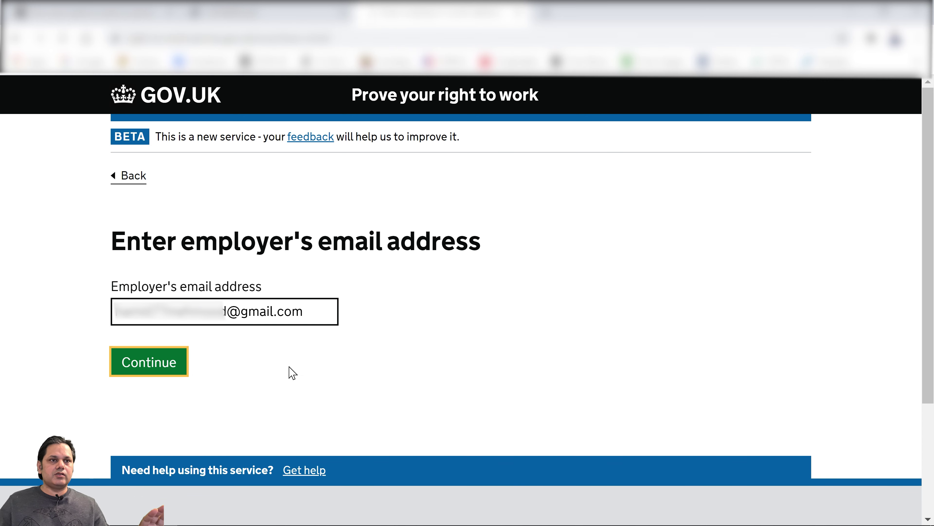
key("Return")
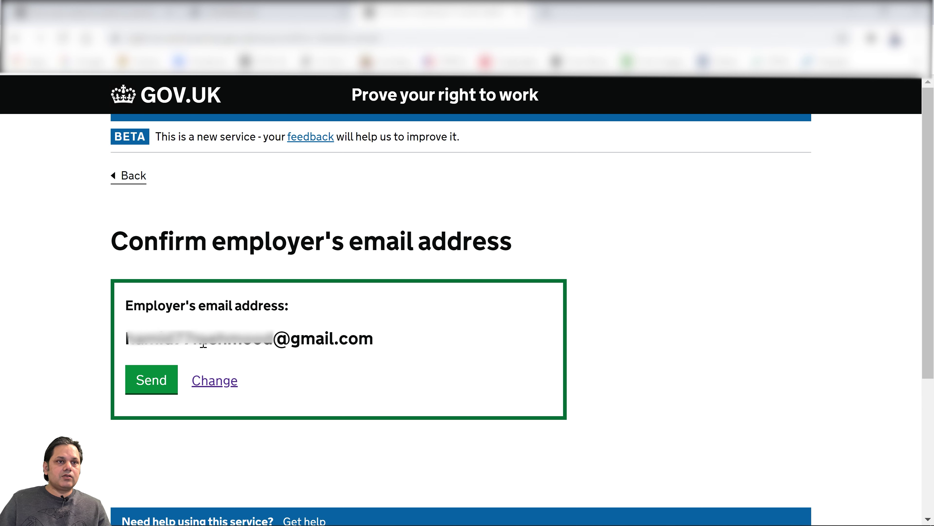
left_click(159, 380)
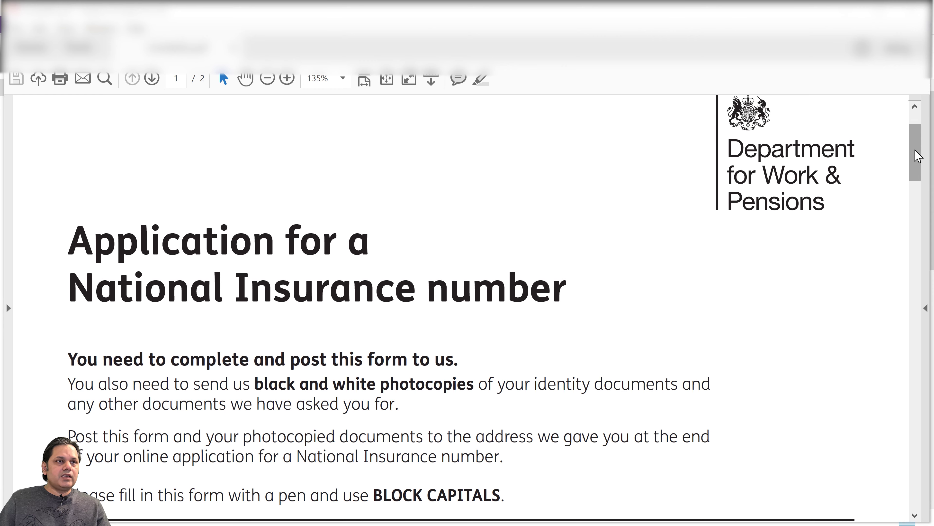
left_click_drag(917, 155, 921, 241)
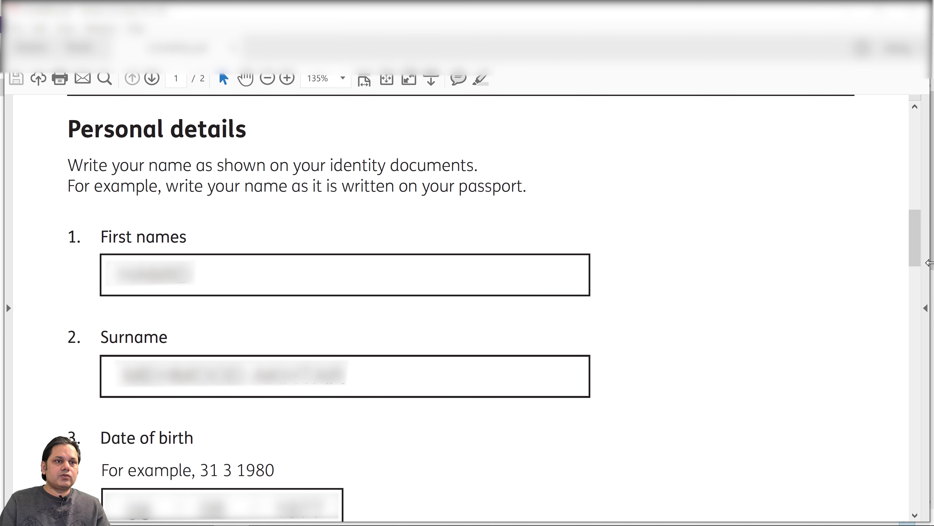
left_click_drag(918, 244, 920, 306)
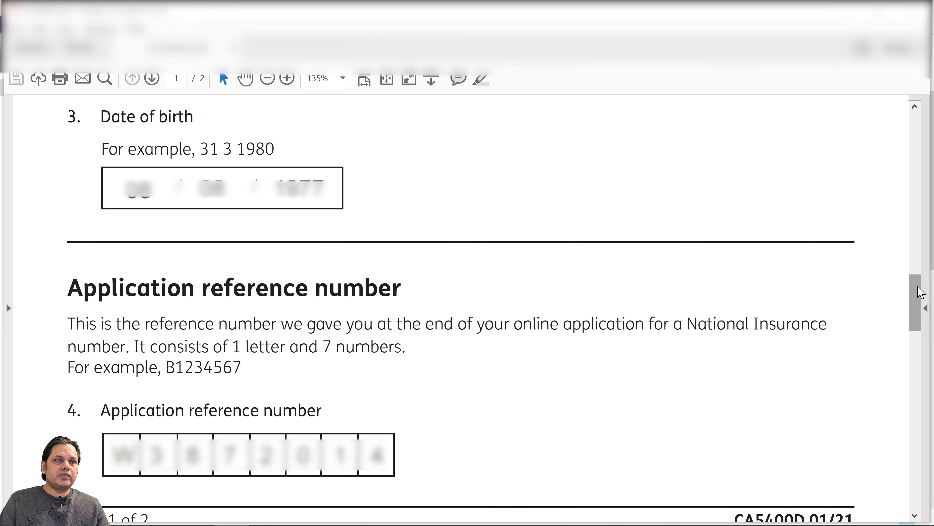
scroll(915, 302, "down", 5)
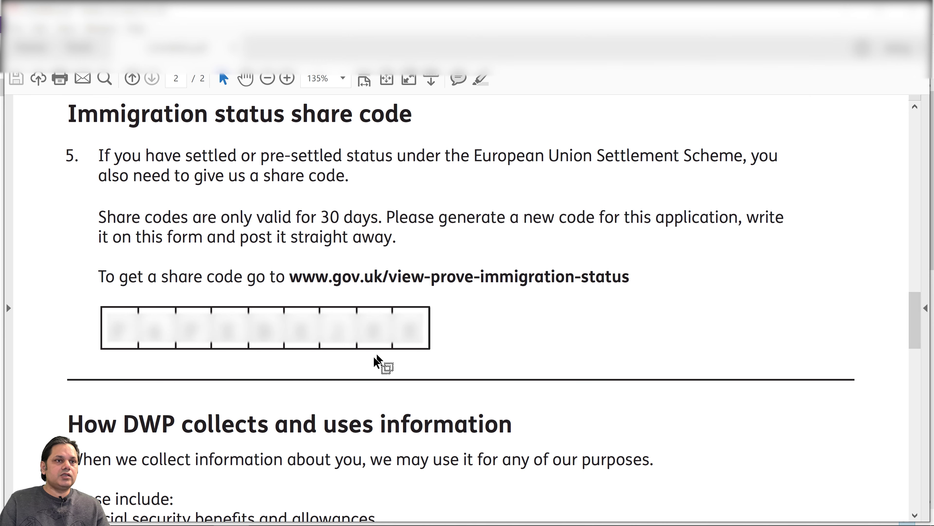